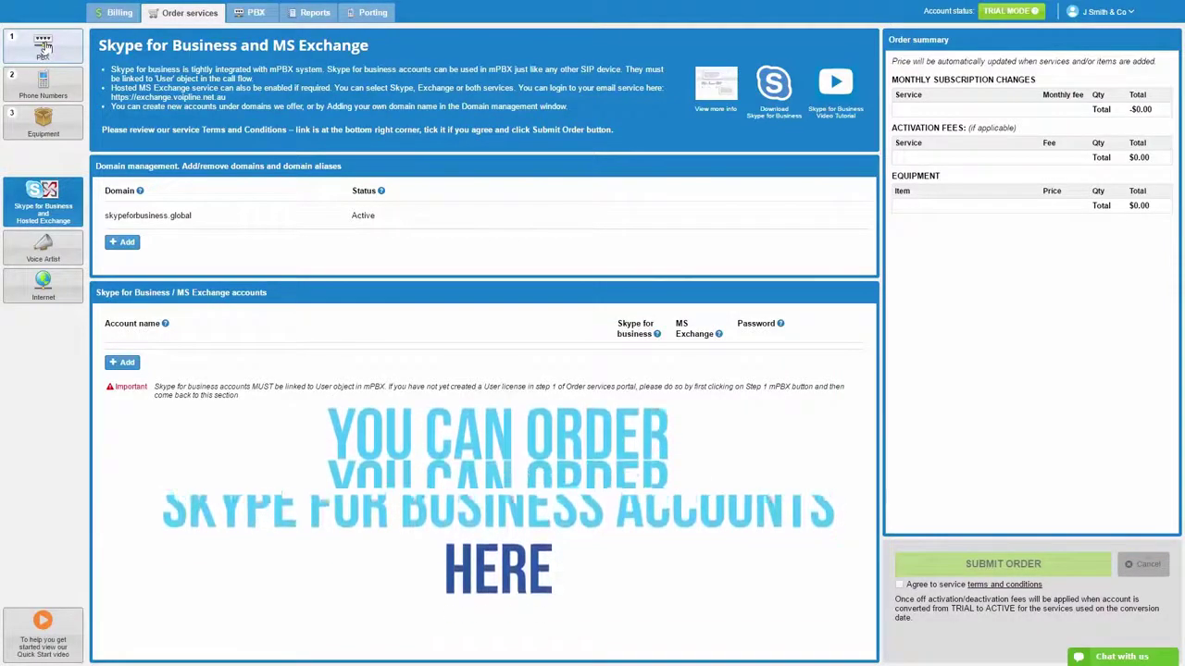
- Review the PBX call-flow workspace and the available domain in the Skype for Business and Hosted Exchange order section
left_click(254, 13)
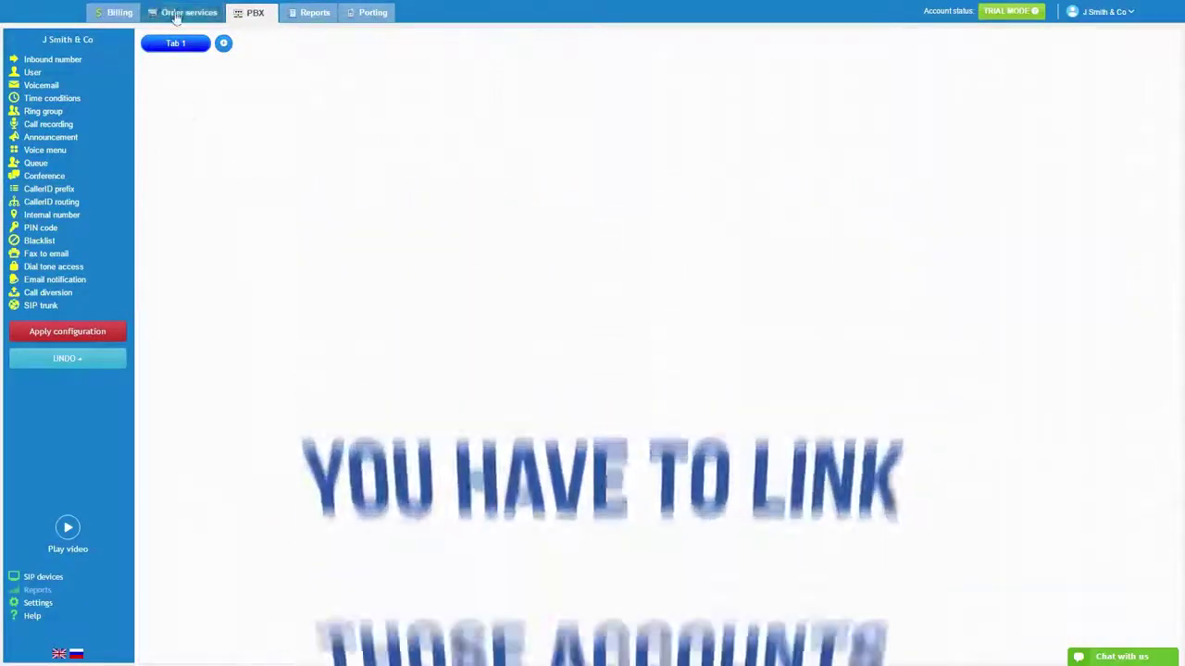
left_click(183, 13)
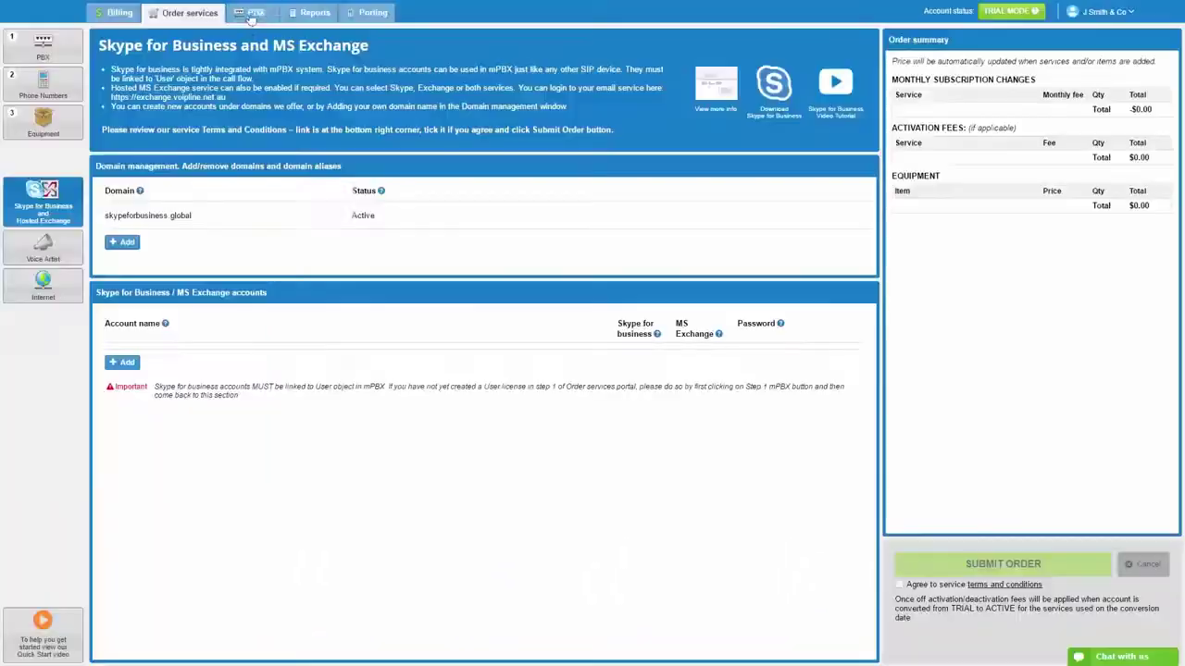
left_click(251, 14)
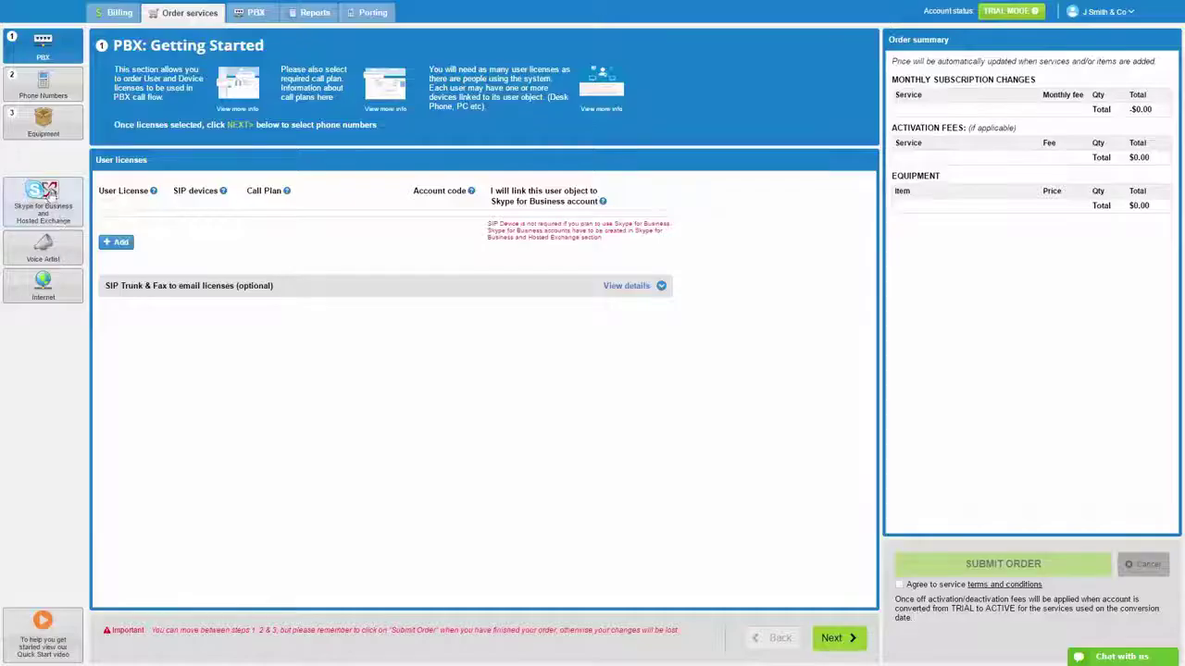
left_click(52, 192)
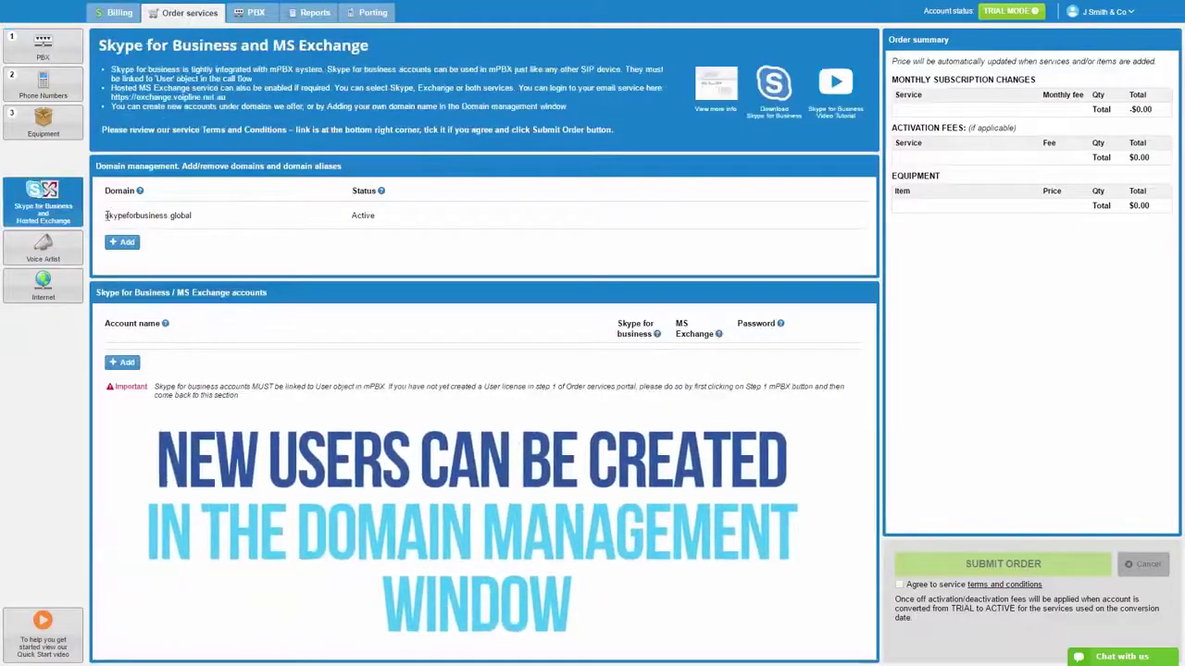
left_click_drag(131, 214, 224, 211)
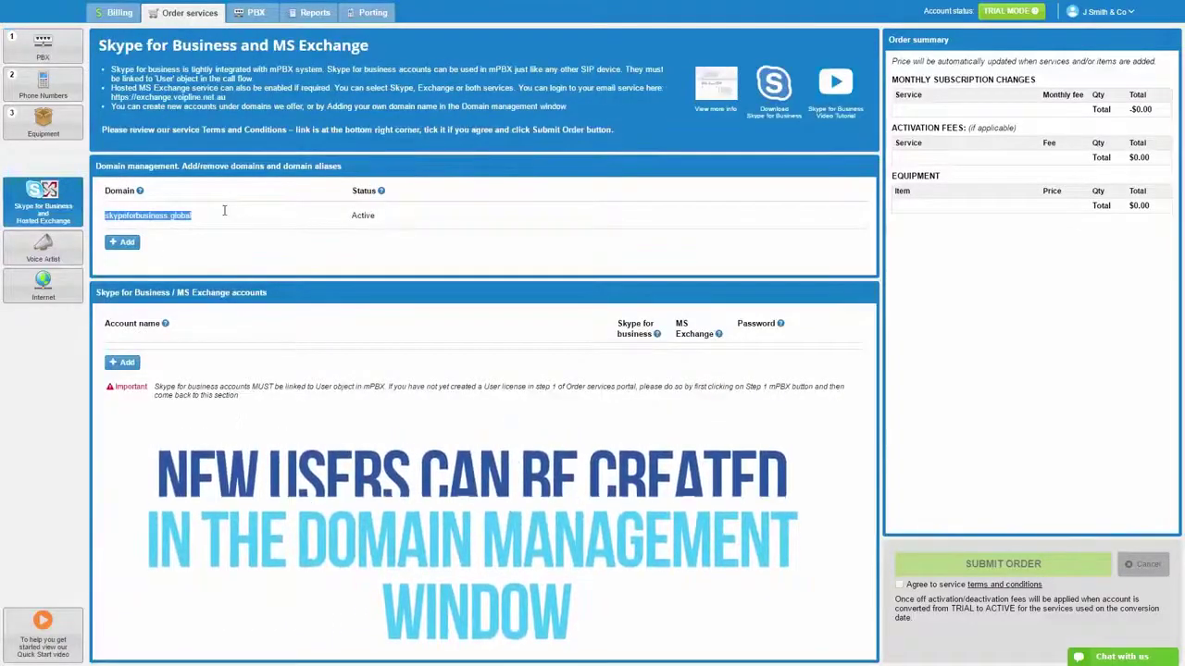
left_click(224, 214)
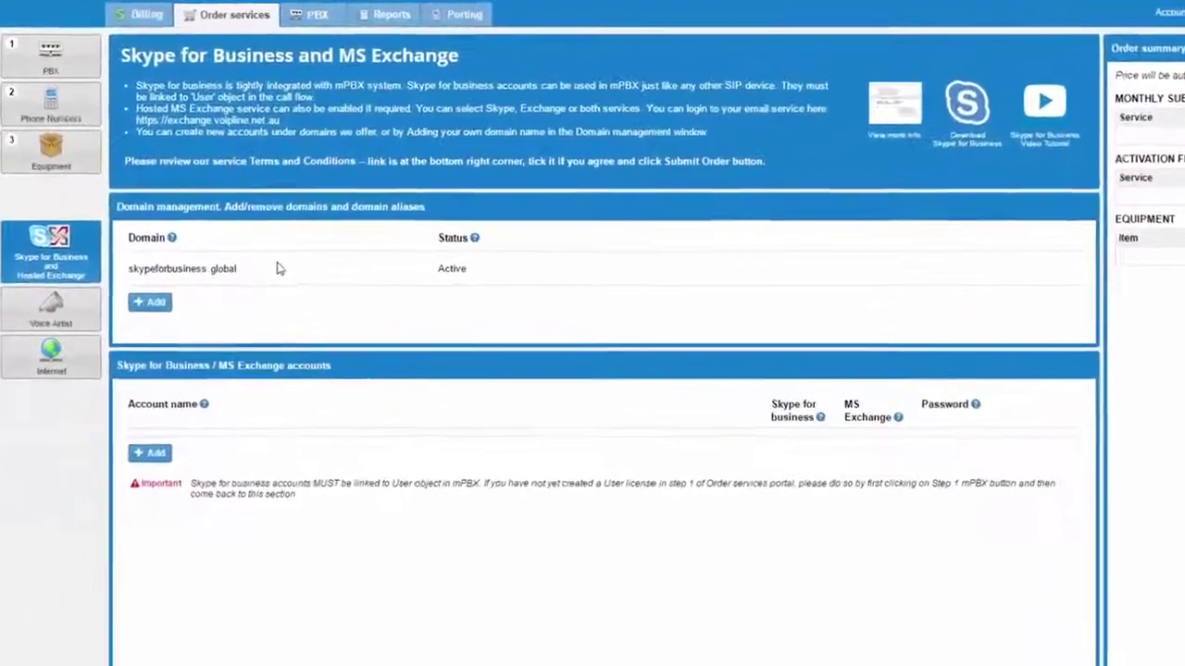
- Add a Skype for Business account on the skypeforbusiness.global domain with the holder's first name, surname and account name
left_click(158, 458)
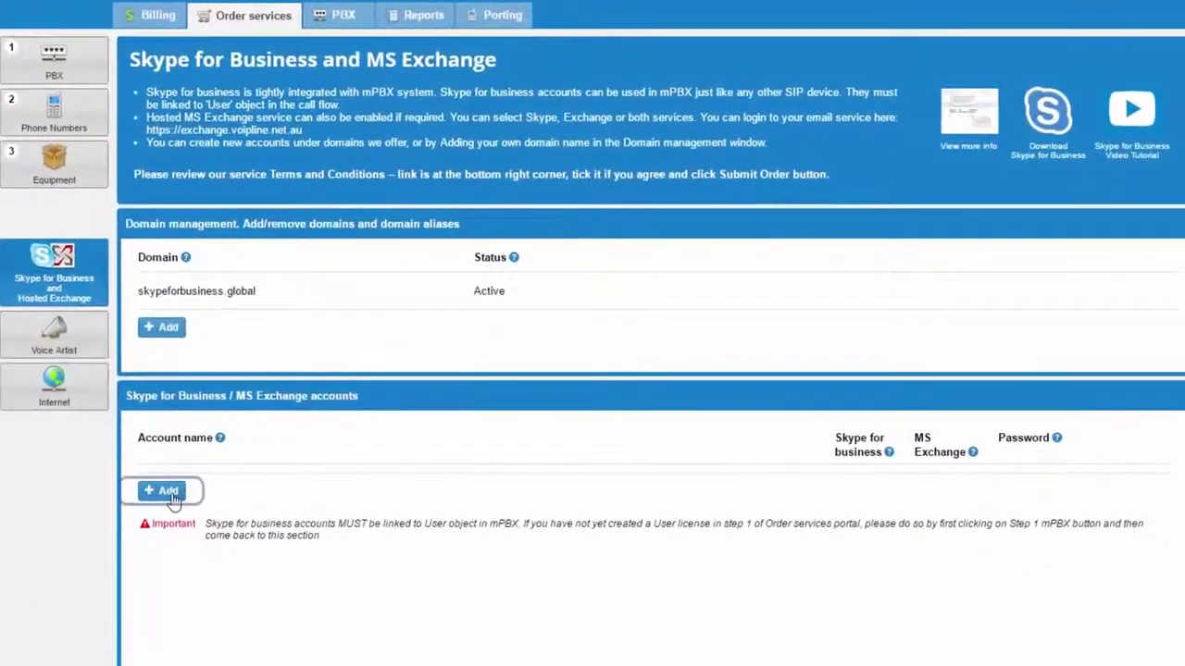
left_click(172, 485)
type("John")
key("Tab")
type("S")
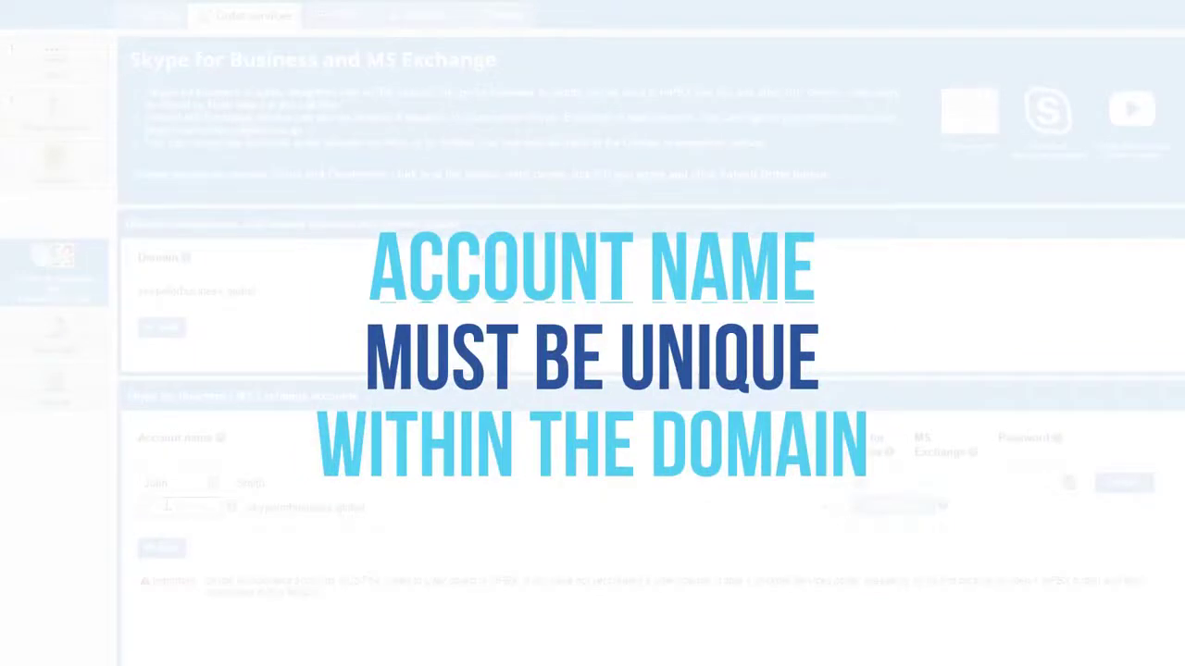
left_click(166, 506)
type("john.s")
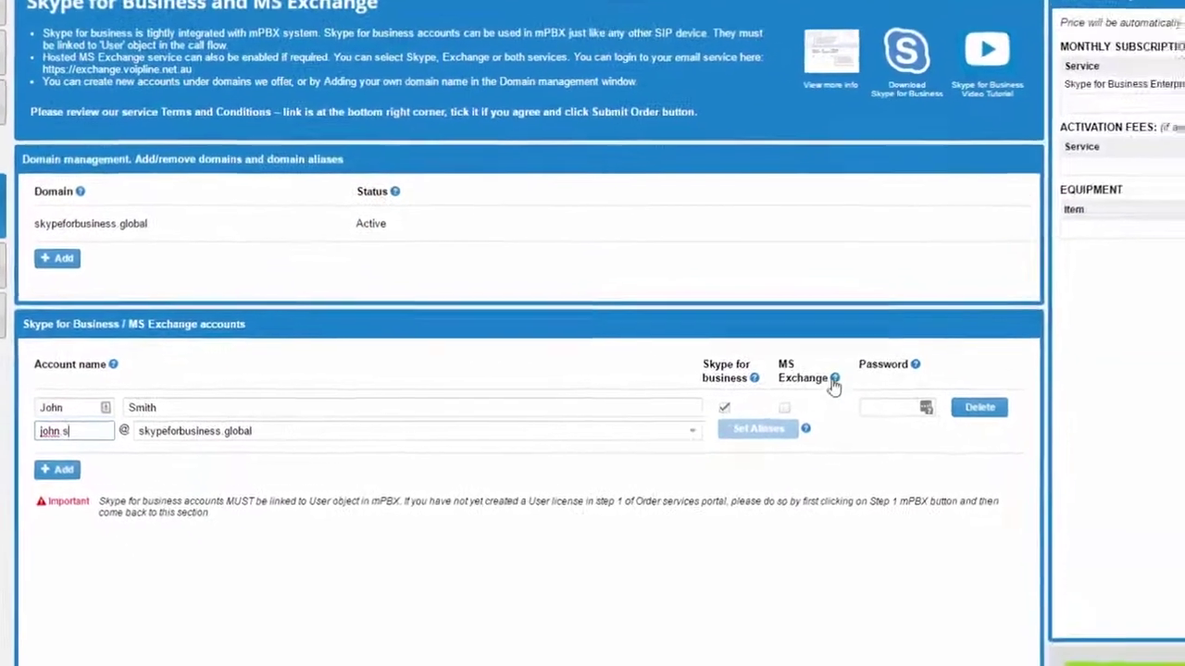
- Enter the account password for the new Skype for Business account
mouse_move(972, 452)
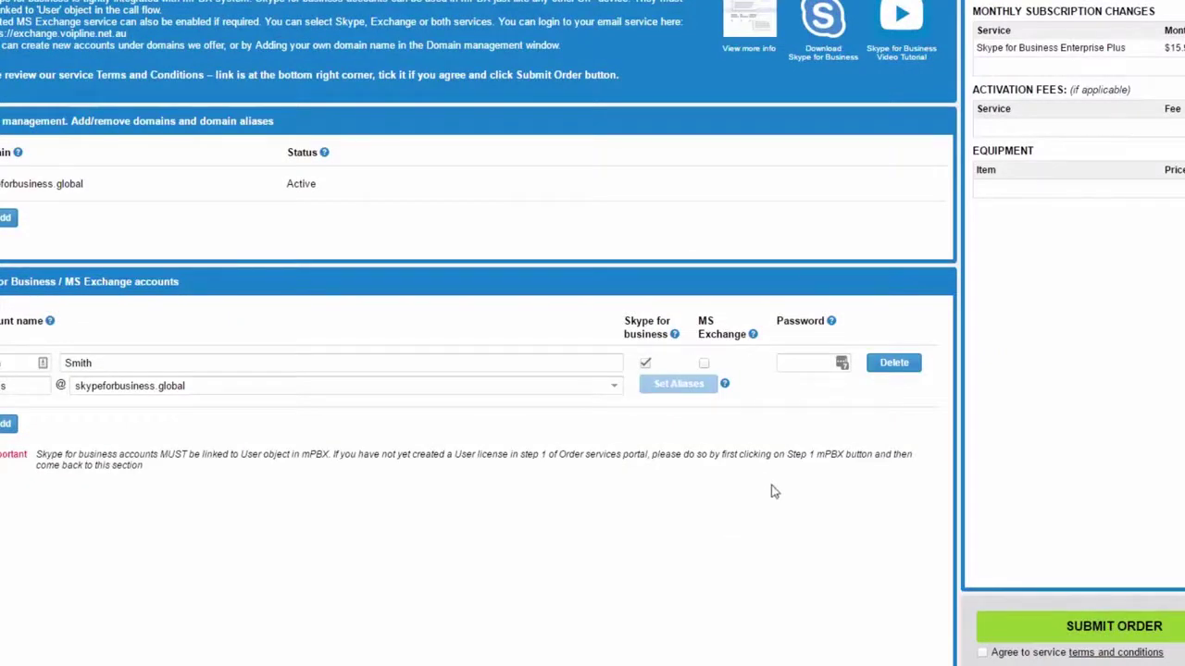
left_click(788, 364)
type("a")
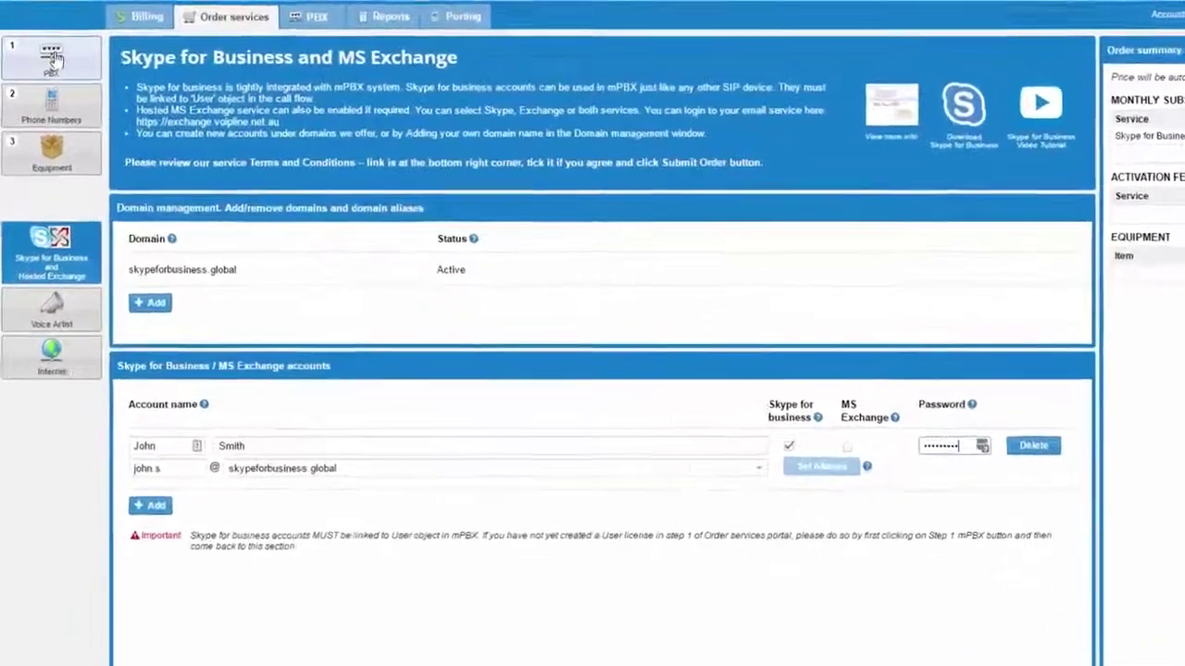
- Add a PBX user license with the Company Starter call plan and mark it for linking to a Skype for Business account
left_click(44, 46)
left_click(165, 347)
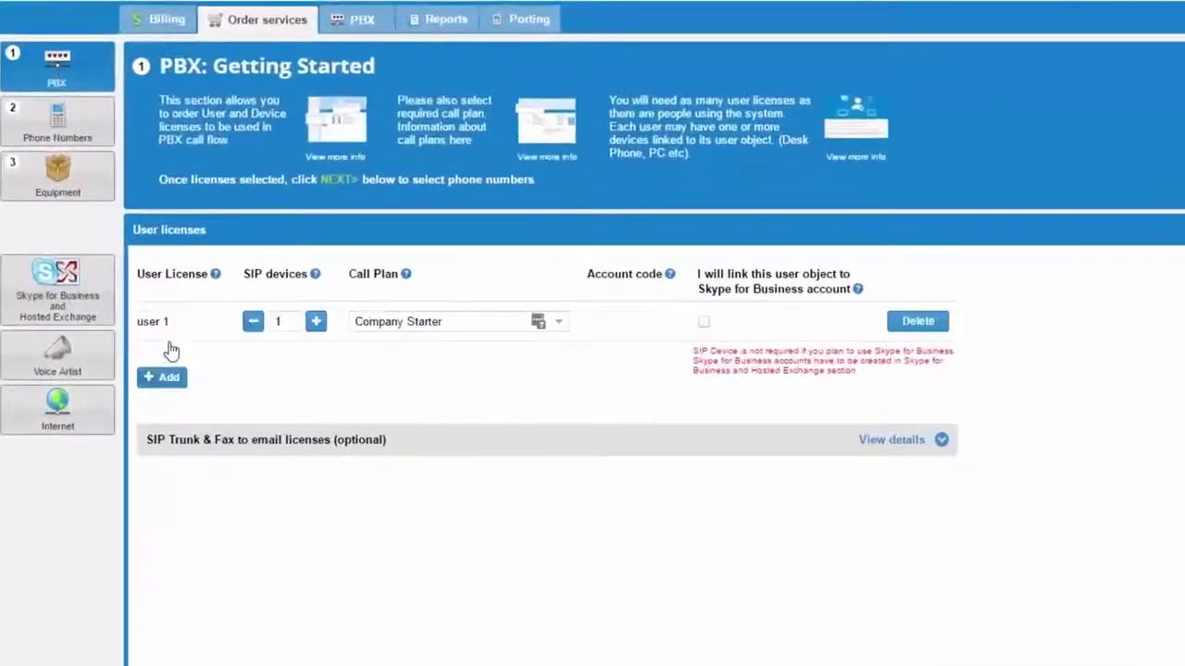
left_click(703, 321)
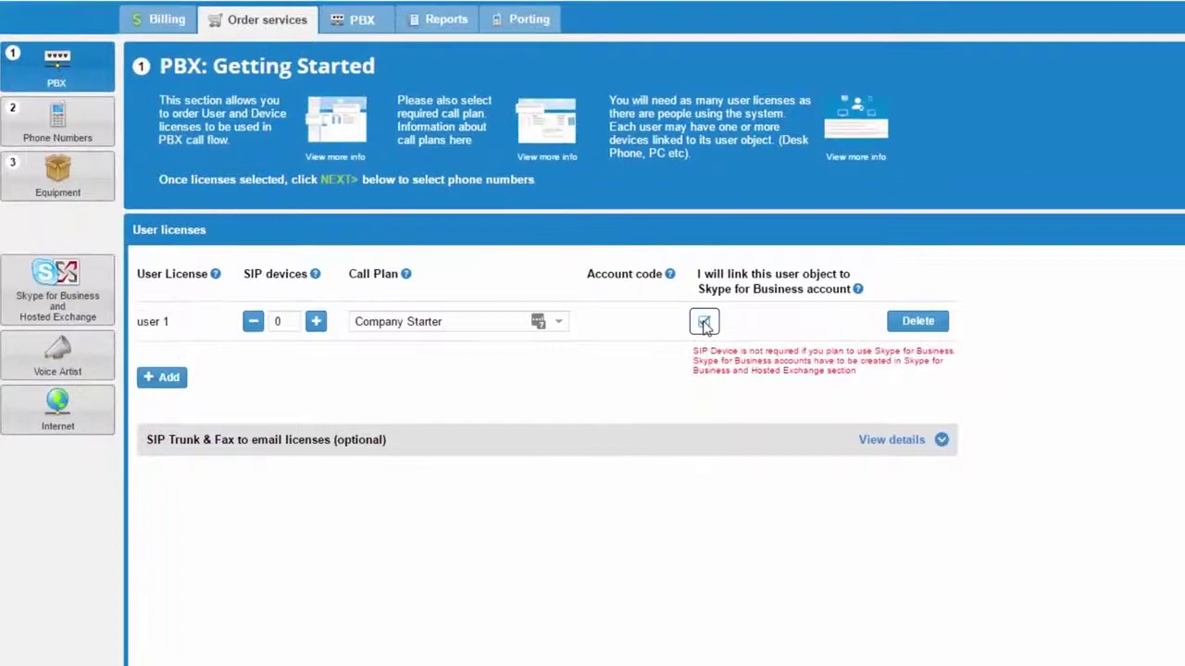
left_click(559, 321)
left_click(394, 343)
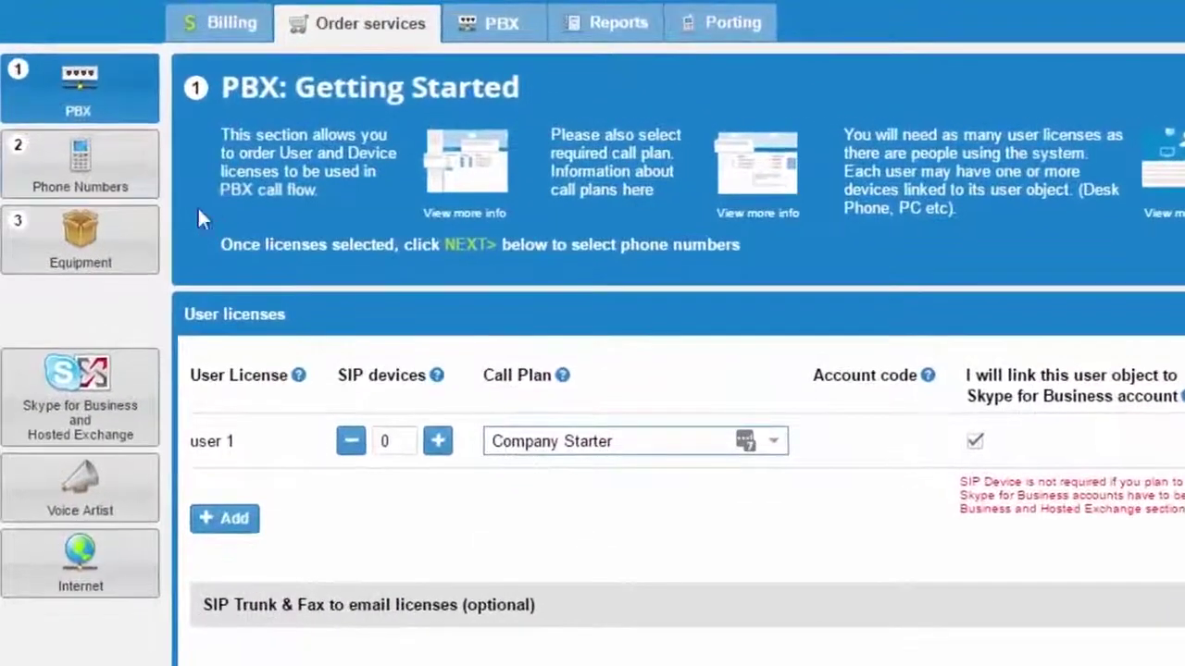
- Agree to the service terms and conditions and submit the order for the account and user license
left_click(73, 155)
left_click(81, 237)
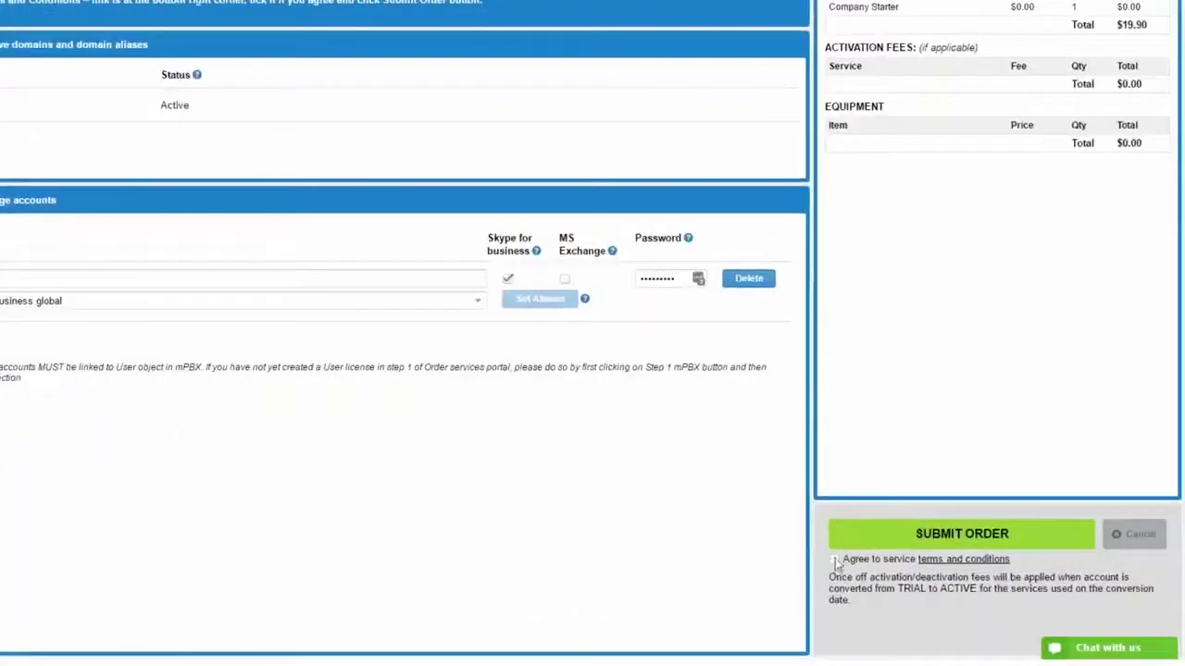
left_click(834, 560)
left_click(857, 542)
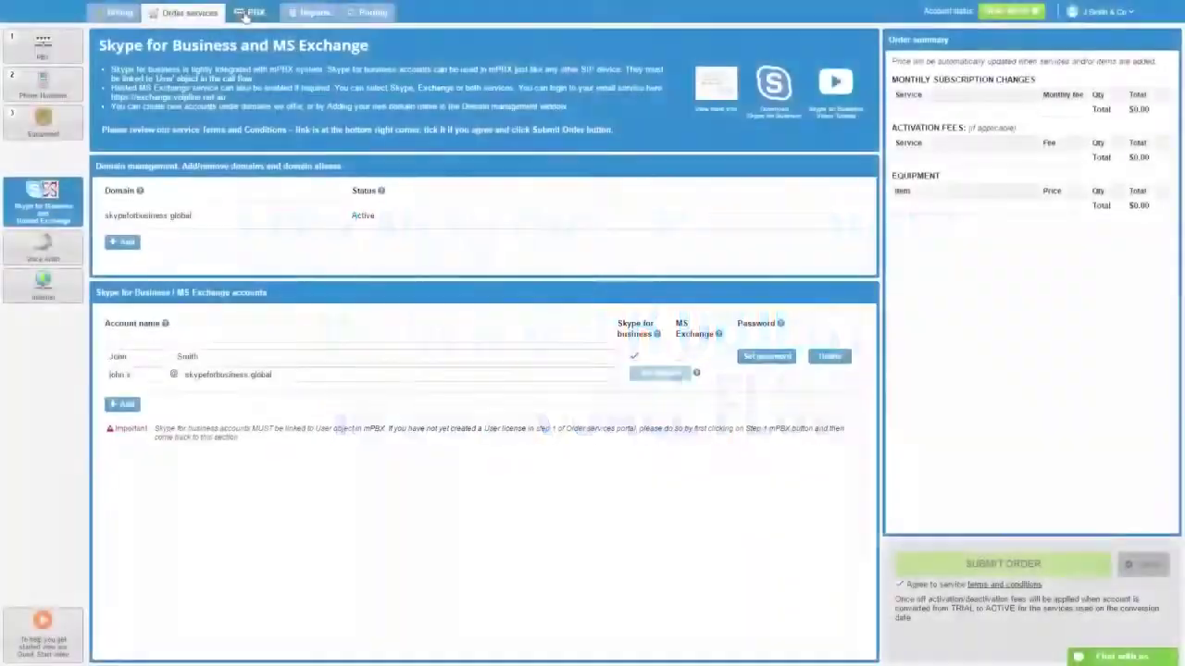
- Place a User component in the PBX call flow and add the new Skype account to its ringing devices
left_click(246, 14)
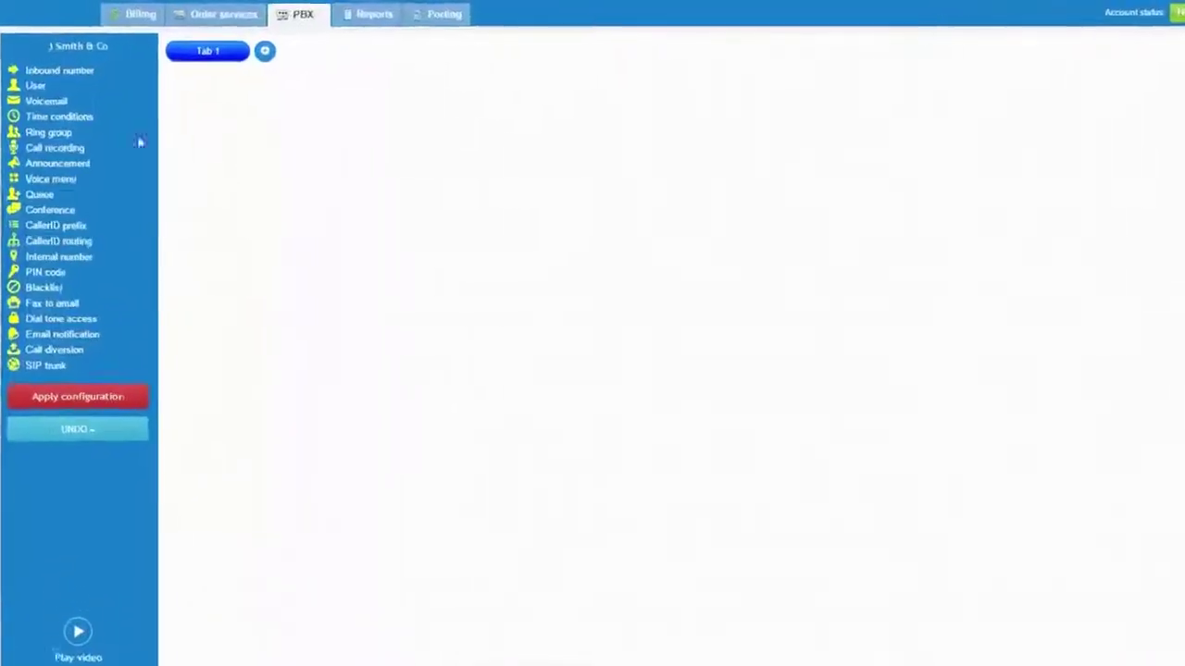
left_click_drag(37, 73, 293, 157)
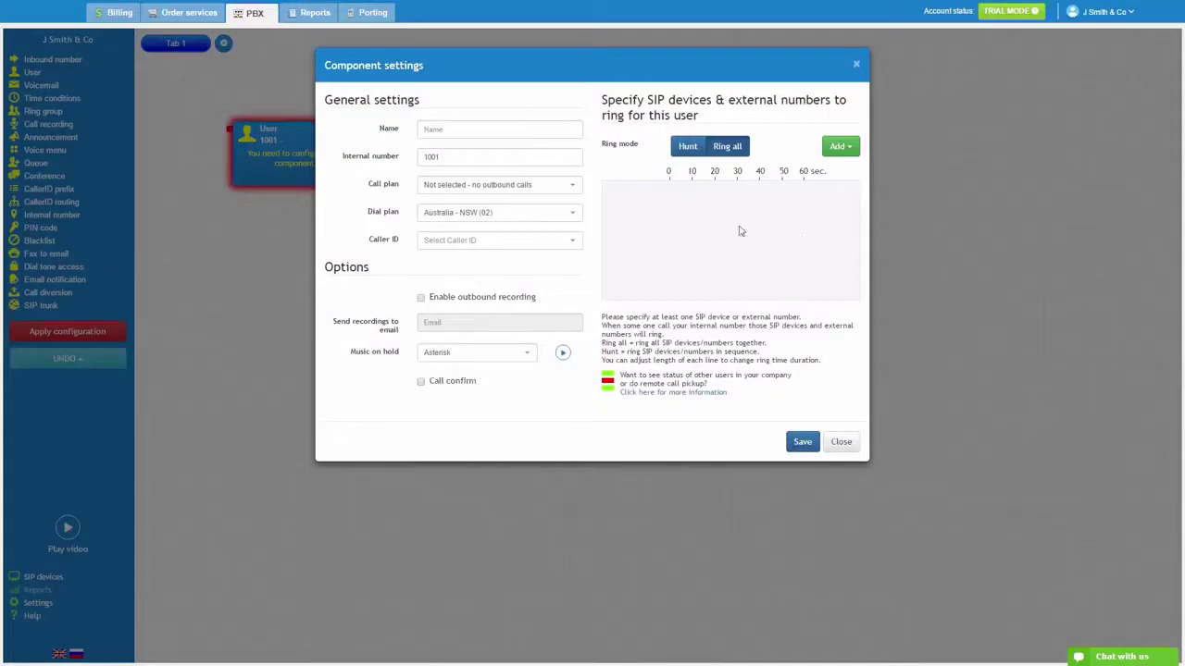
left_click(840, 147)
left_click(834, 198)
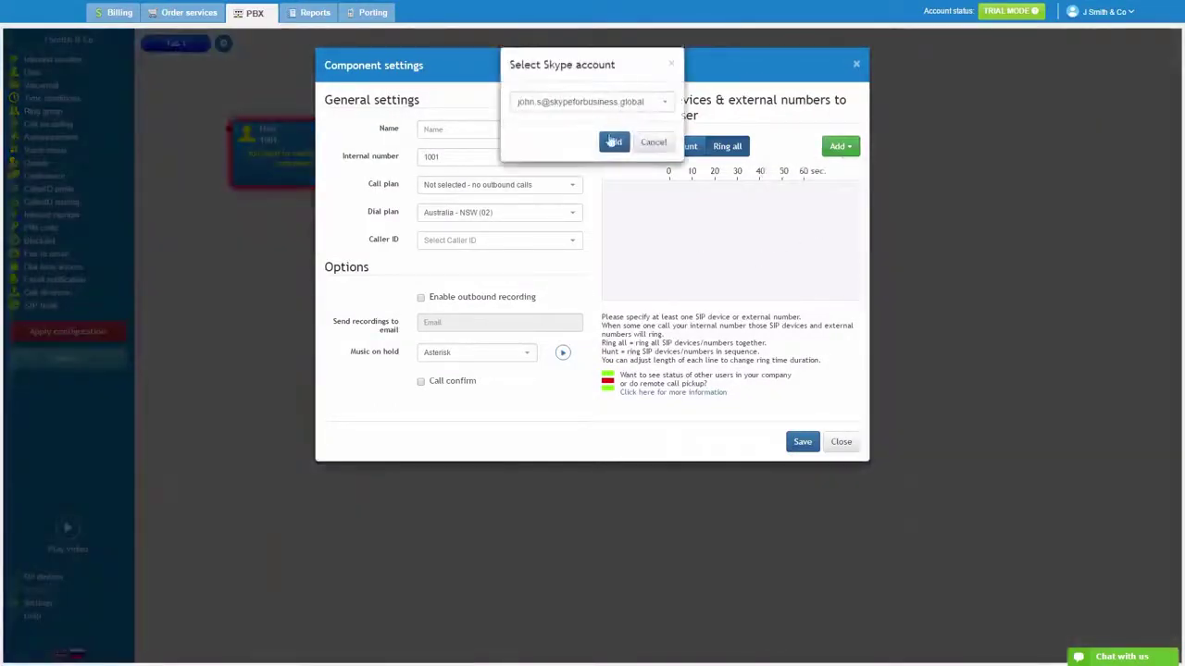
left_click(612, 141)
- Enter the user's full name in the component settings, save the component and apply the PBX configuration
left_click(508, 130)
type("John ")
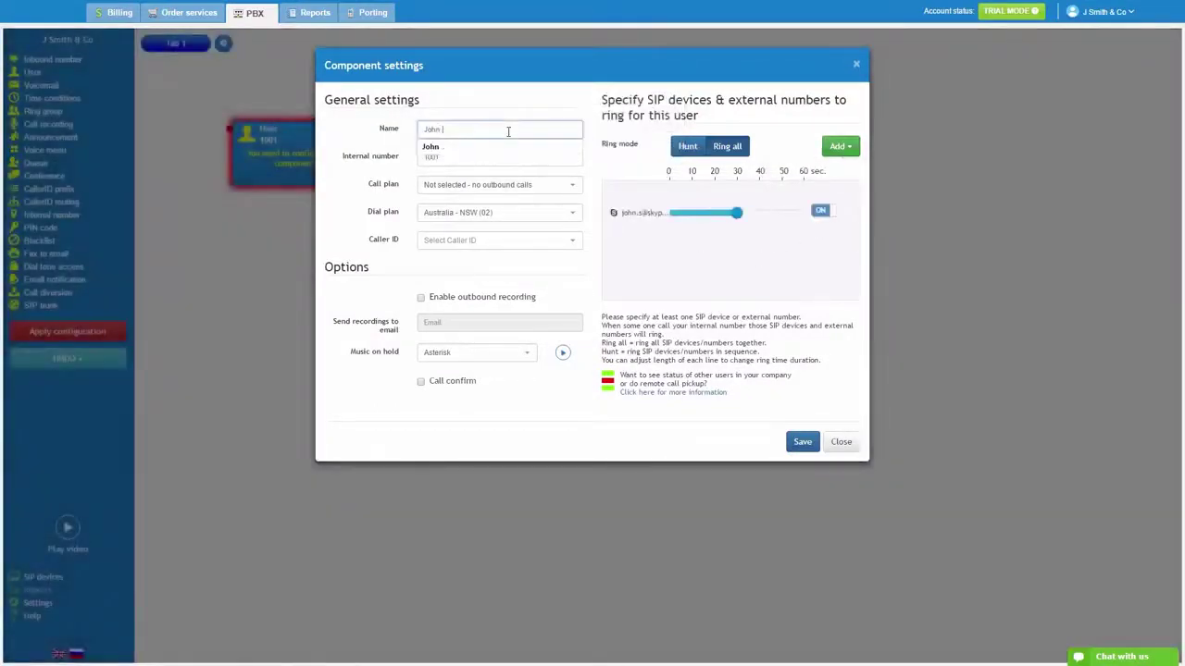
type("Smith")
left_click(335, 198)
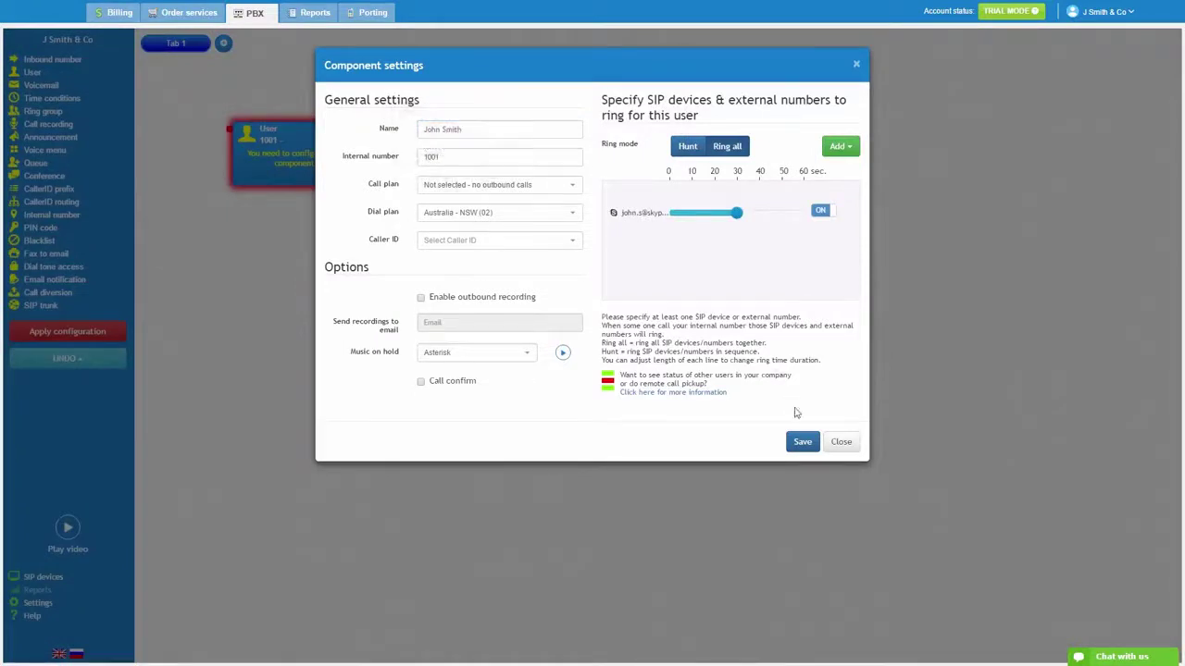
left_click(803, 442)
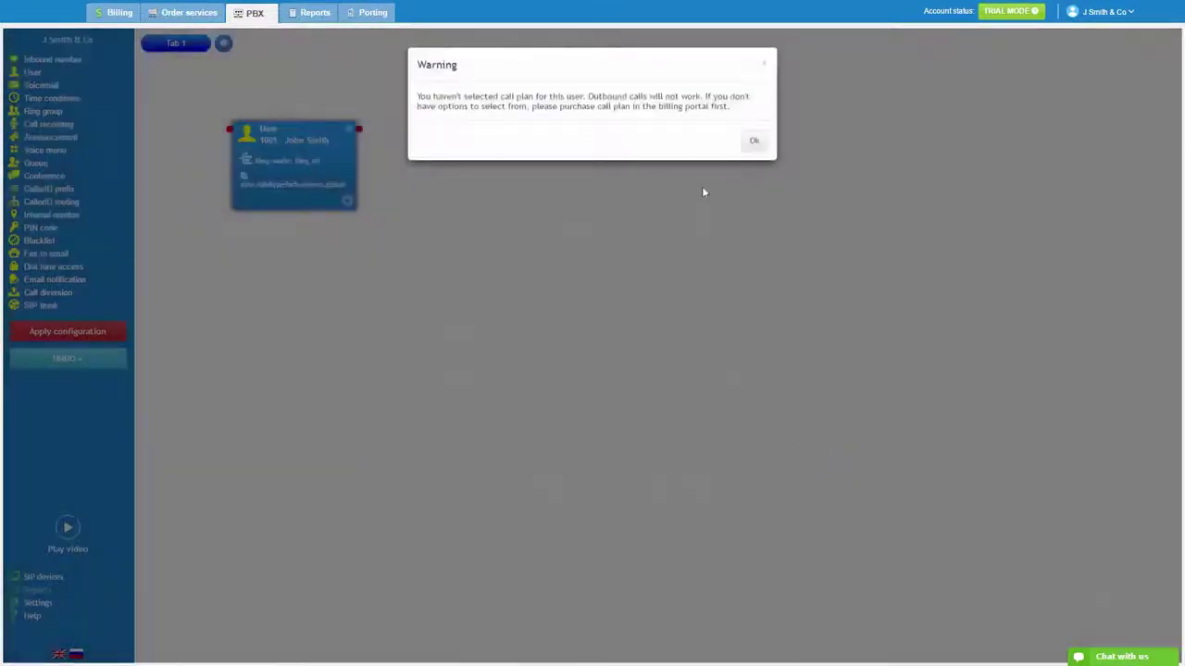
left_click(753, 140)
left_click(68, 331)
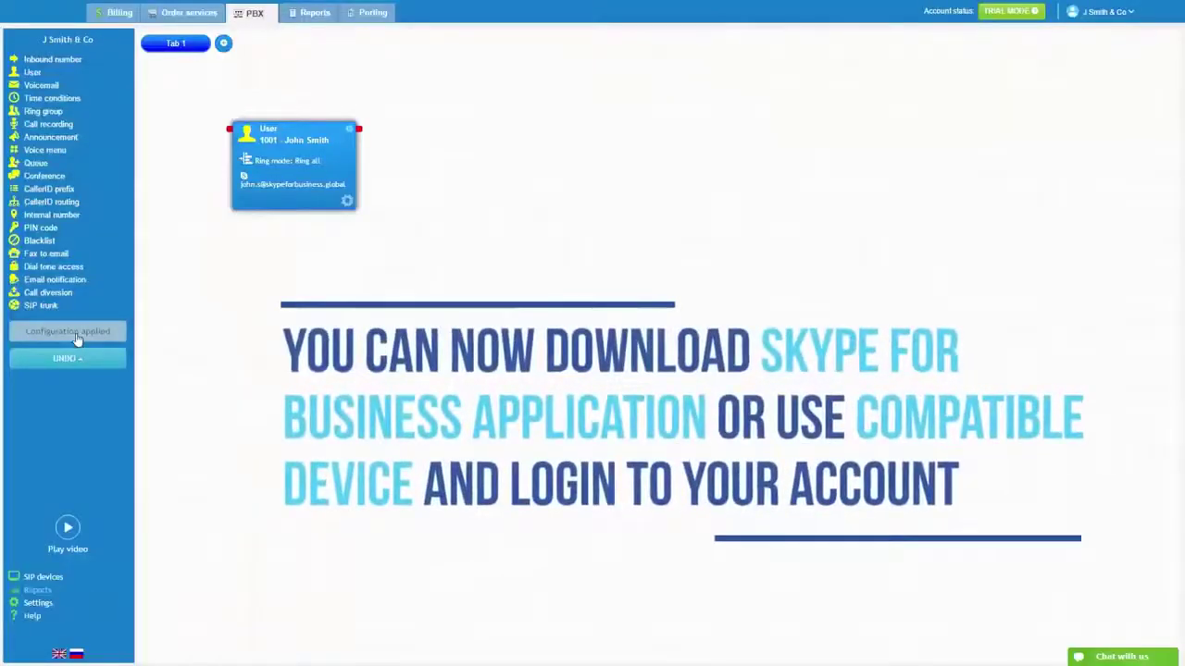
- Add the domain unitel.net.au in the Skype for Business and Hosted Exchange order section and submit the order
left_click(198, 15)
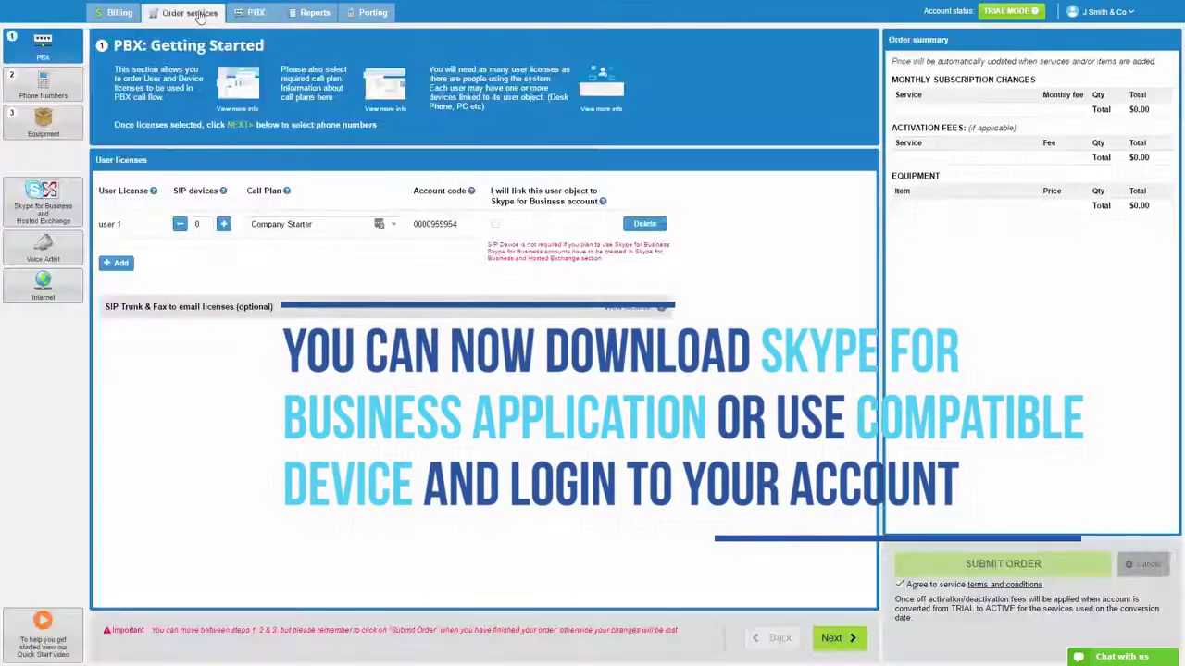
left_click(37, 213)
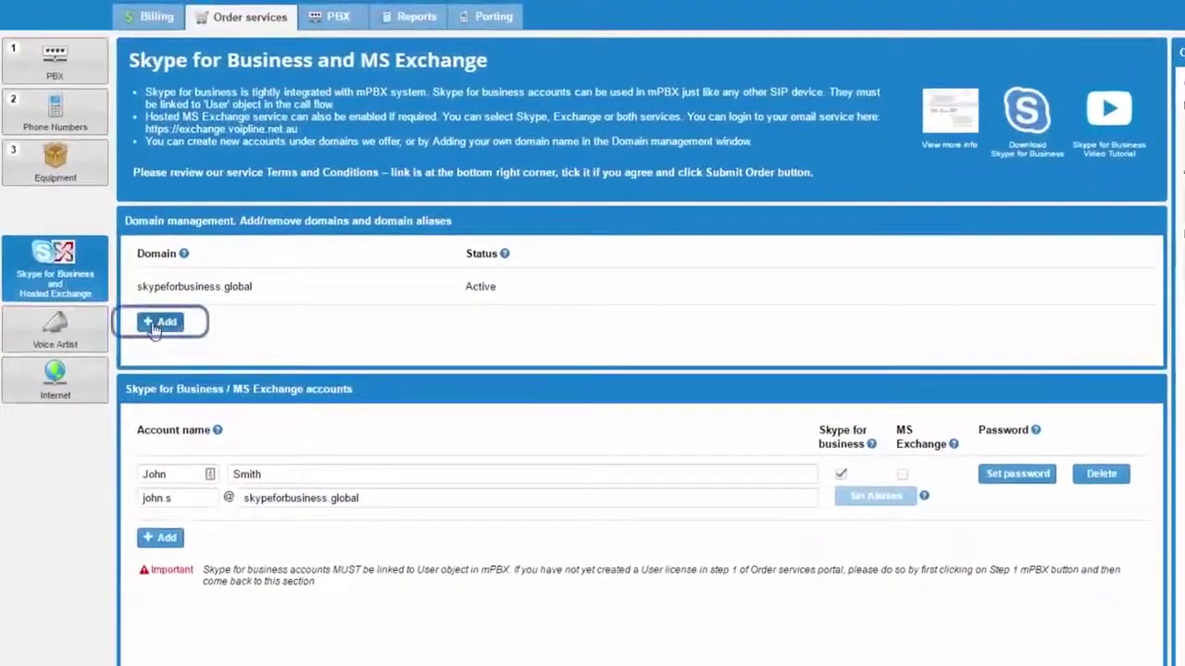
left_click(159, 322)
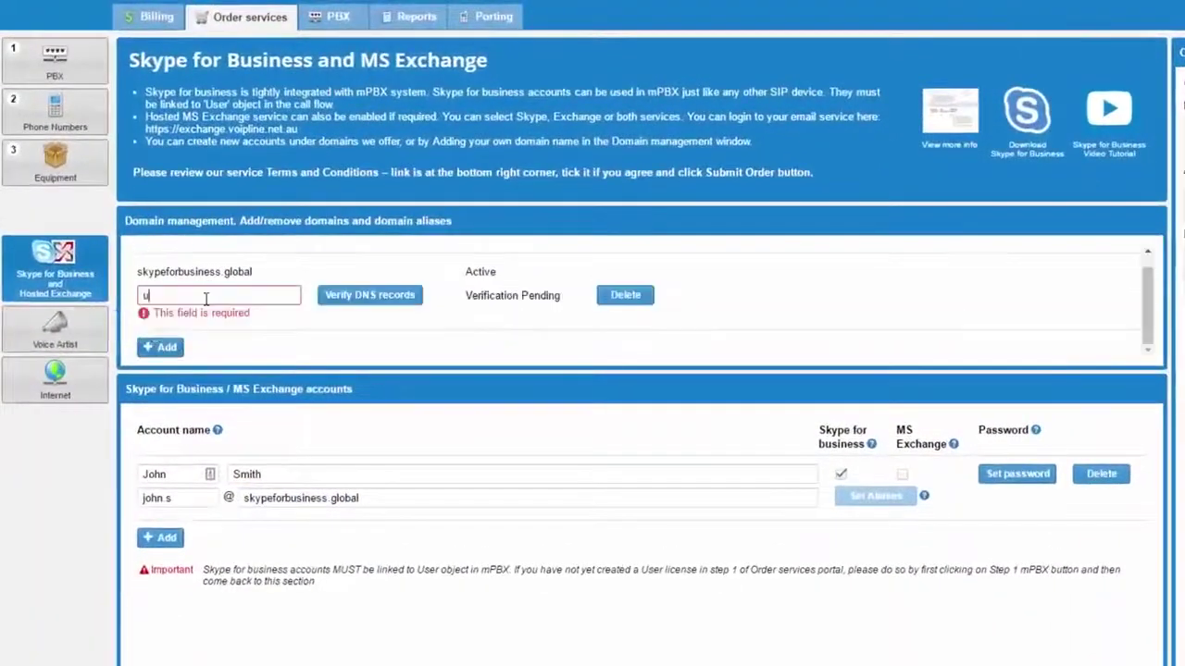
type("unitel.net.au")
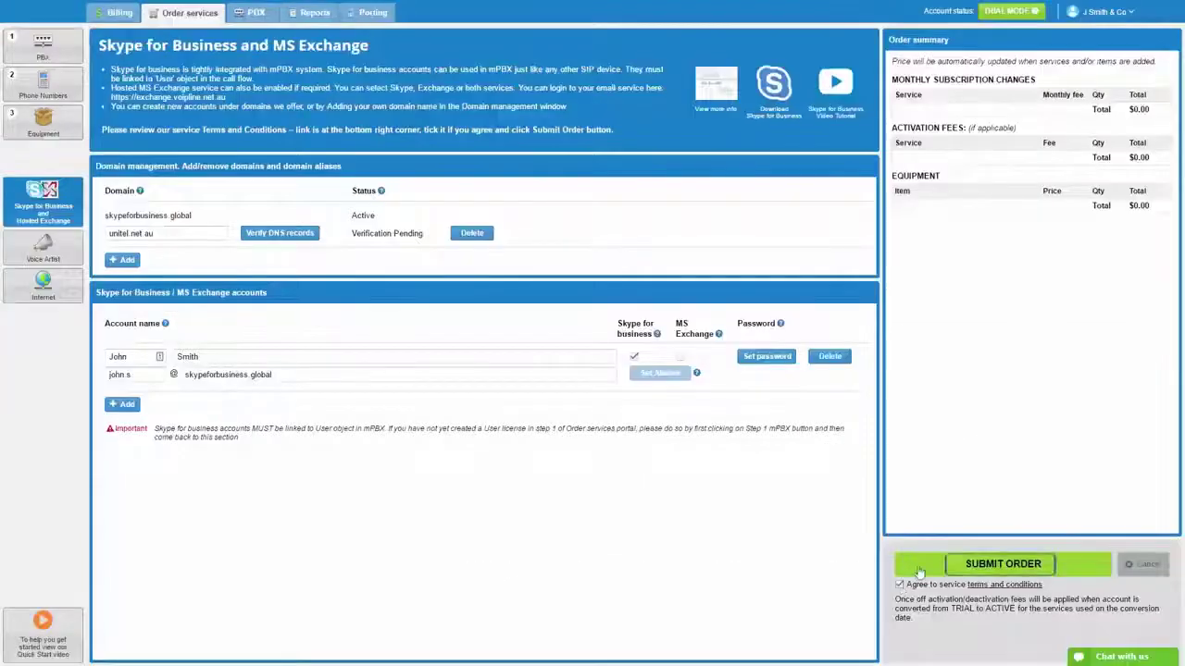
left_click(923, 563)
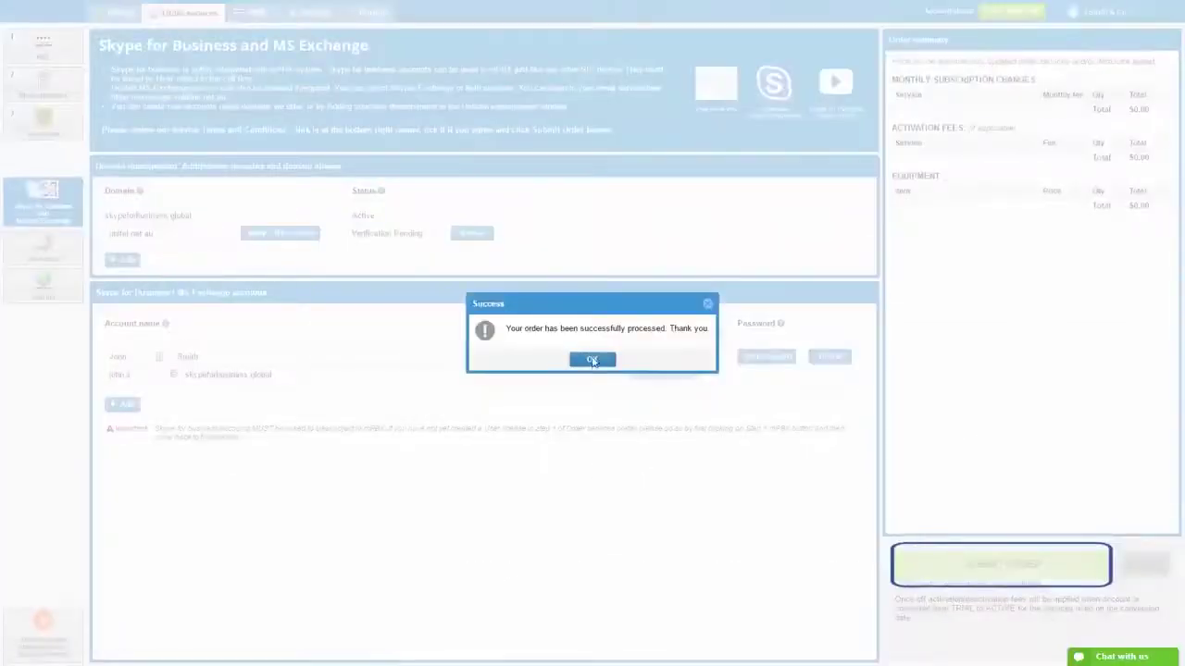
left_click(592, 359)
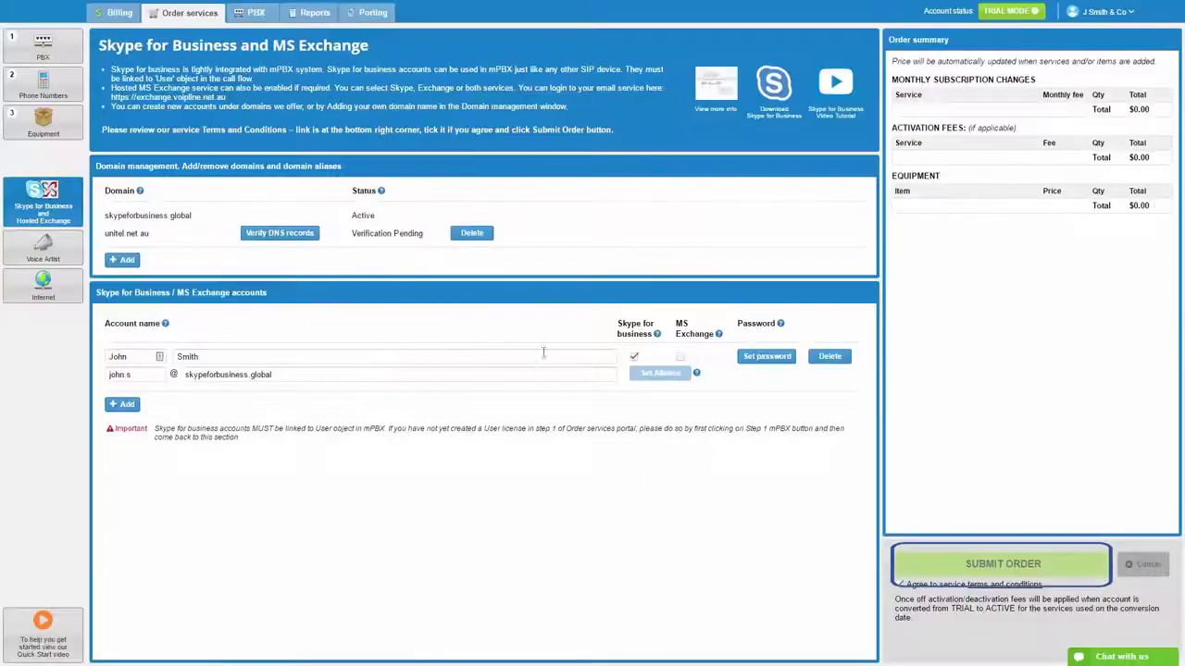
- Display the DNS records required for unitel.net.au and run the DNS records check
left_click(279, 233)
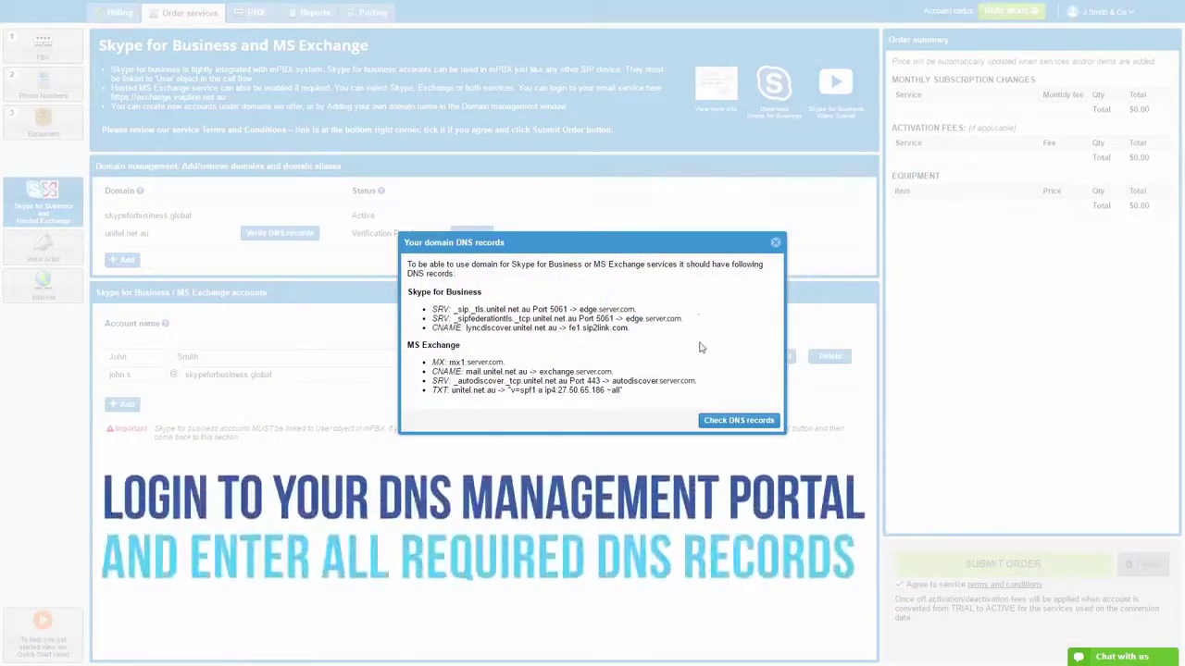
left_click(738, 422)
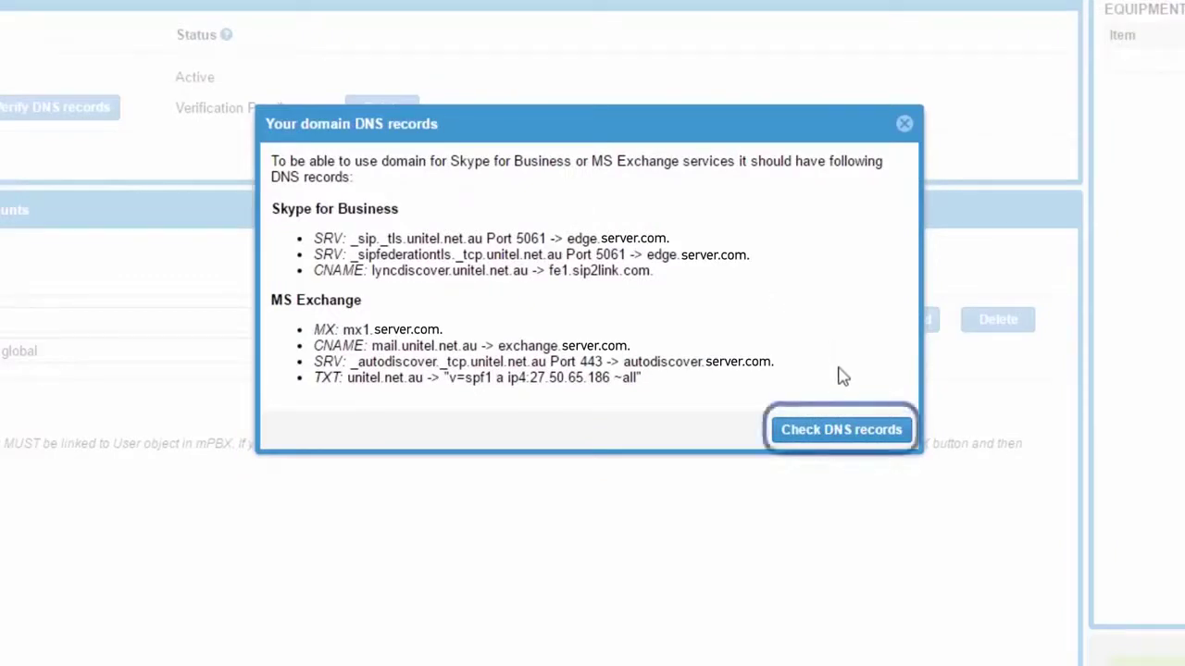
left_click(839, 433)
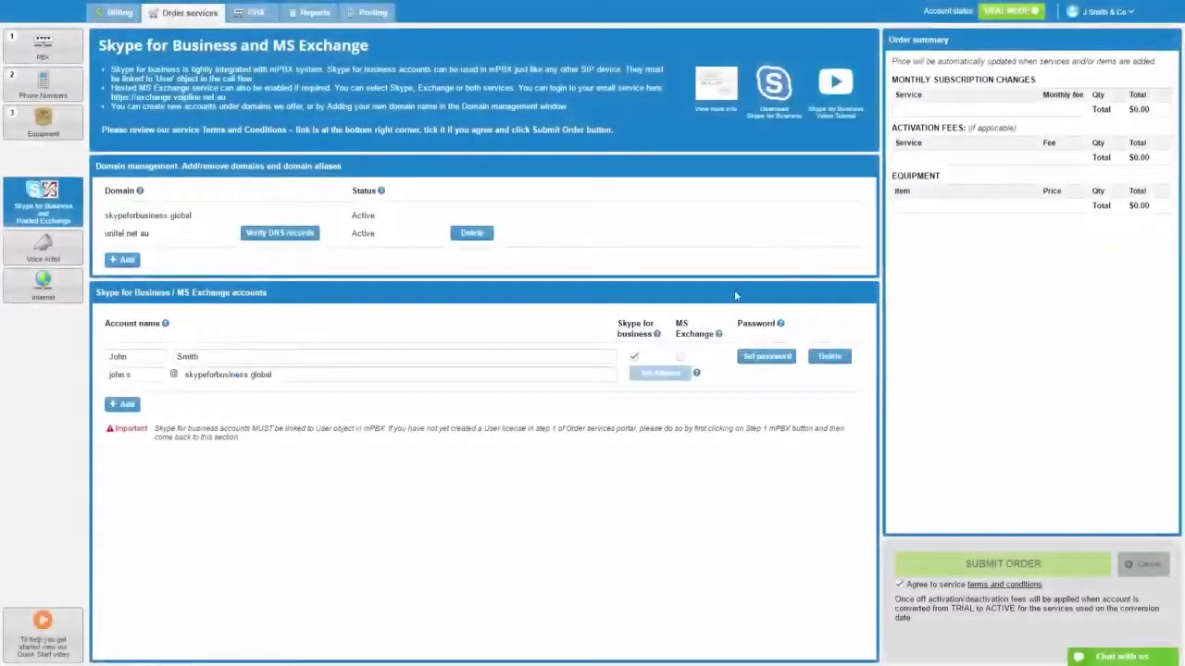
- Enable MS Exchange for the existing Skype for Business account and submit the order
left_click(680, 357)
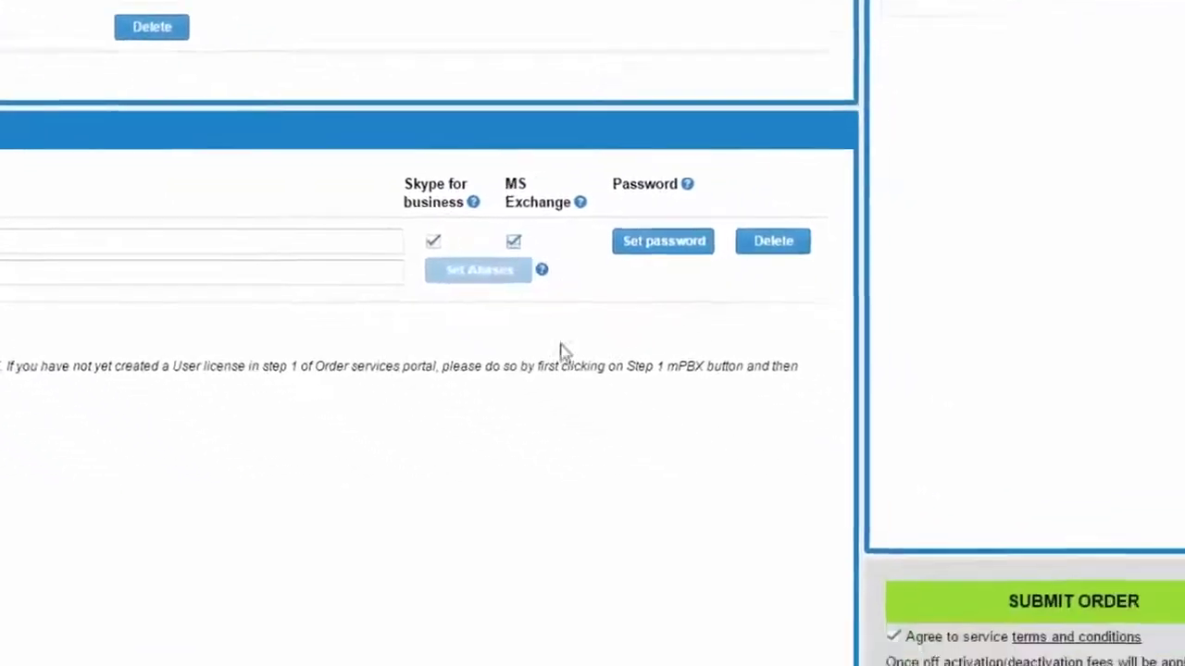
left_click(780, 511)
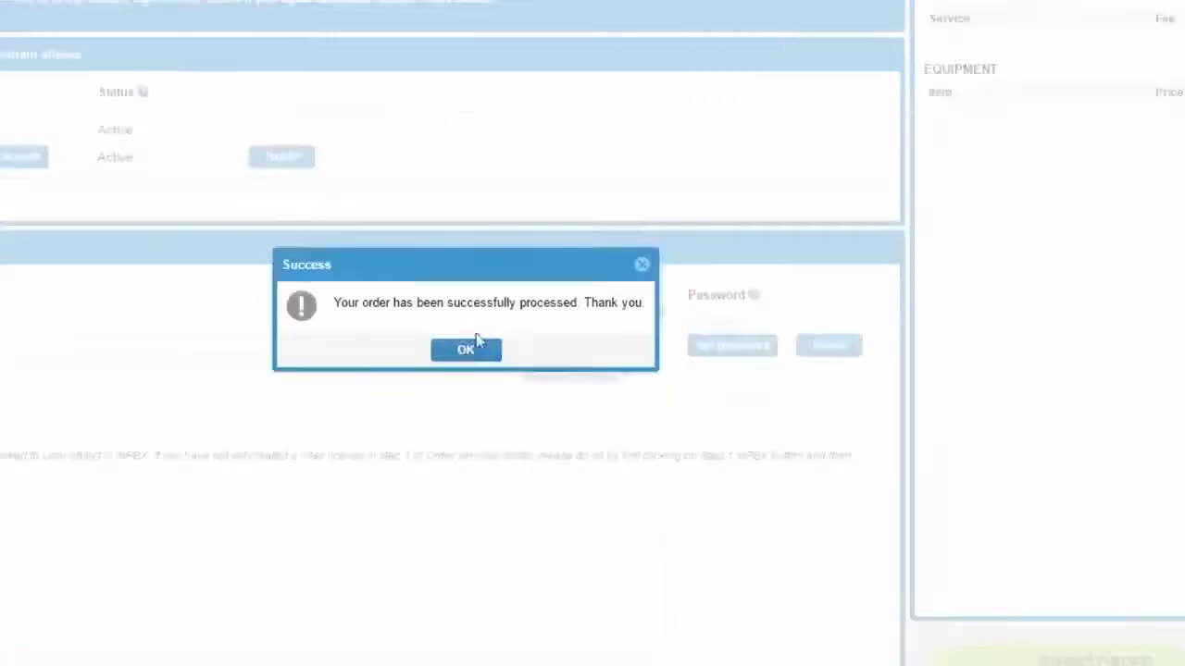
left_click(215, 163)
- Open the email aliases of the Skype for Business / MS Exchange account, add an alias entry and choose its domain
left_click(618, 373)
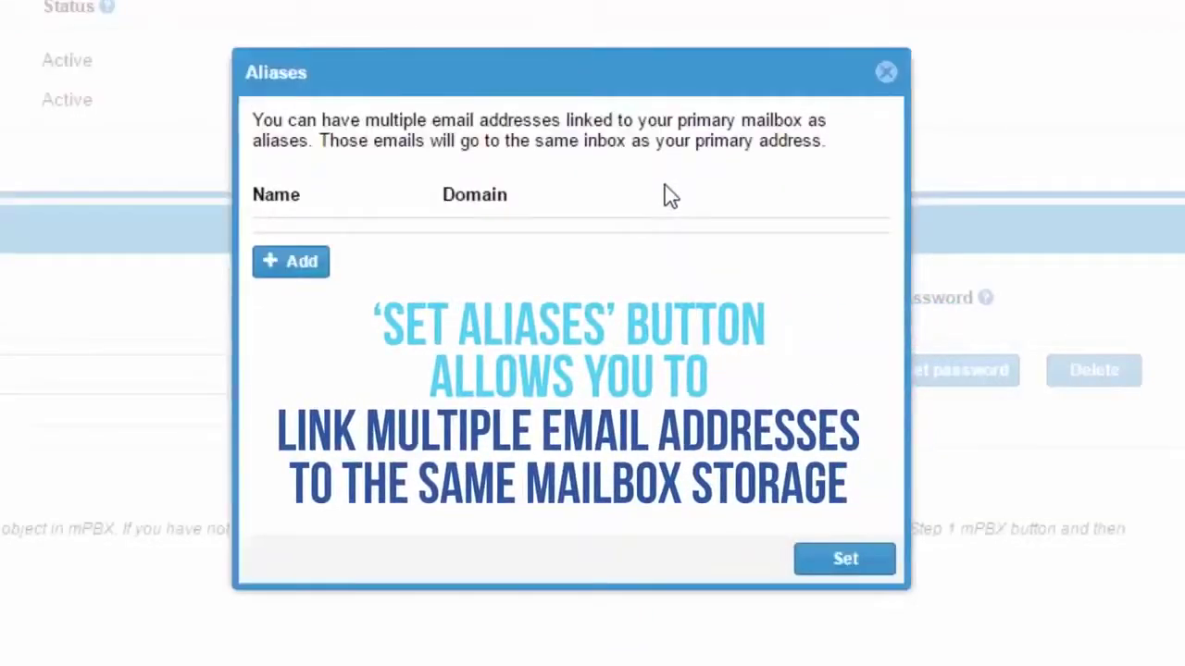
left_click(301, 265)
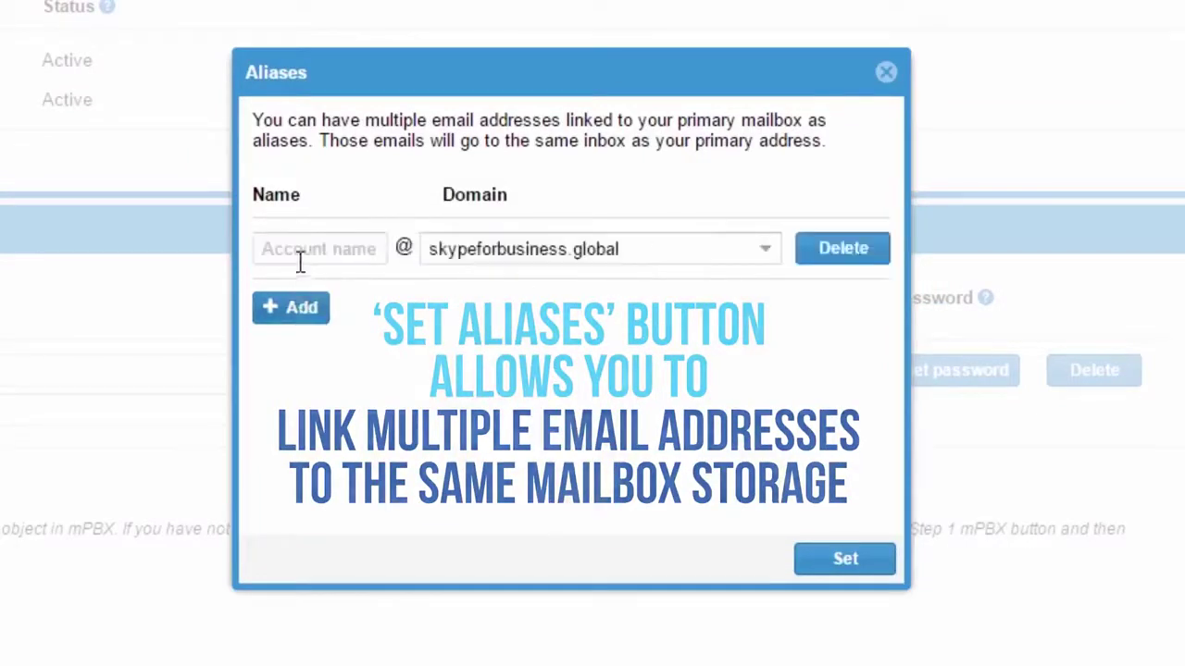
left_click(765, 249)
left_click(524, 284)
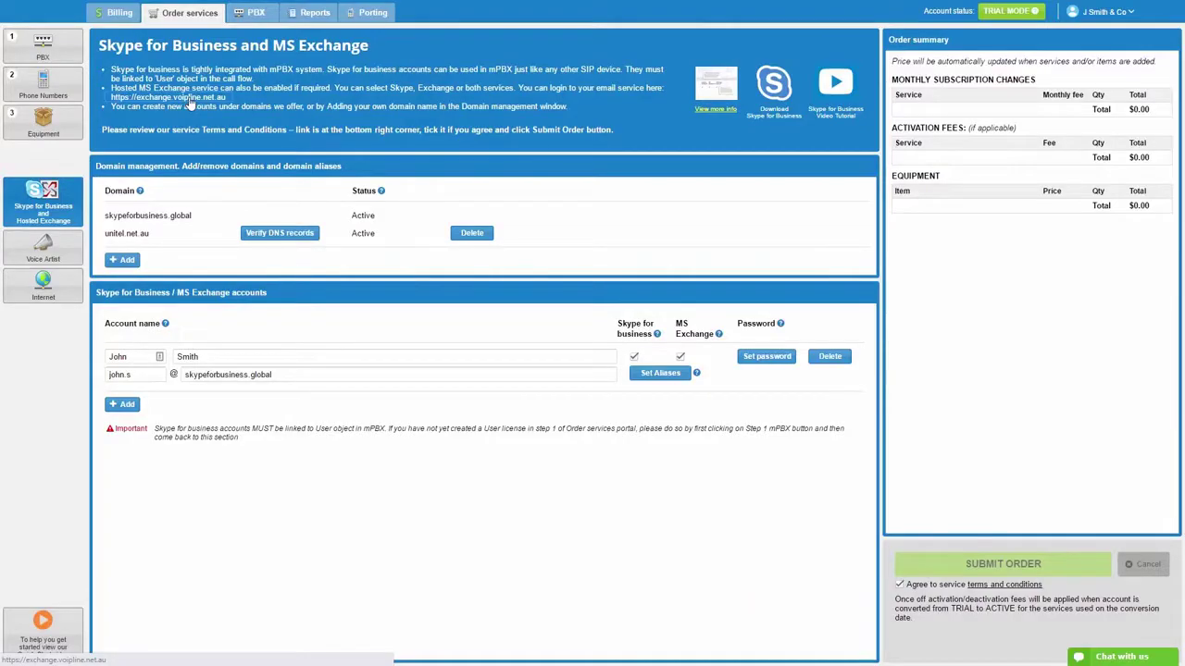
- Switch to Outlook Web App at exchange.voipline.net.au, sign in with the prefilled account credentials and dismiss the browser's notification bar
left_click(190, 105)
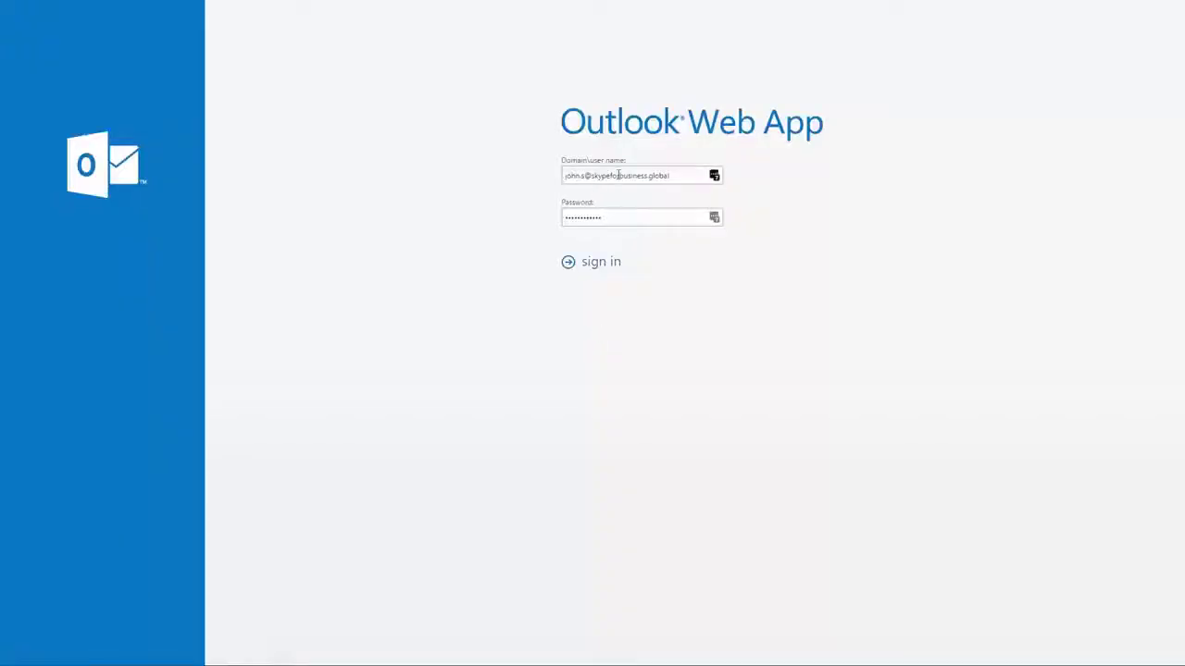
left_click(605, 219)
left_click(598, 263)
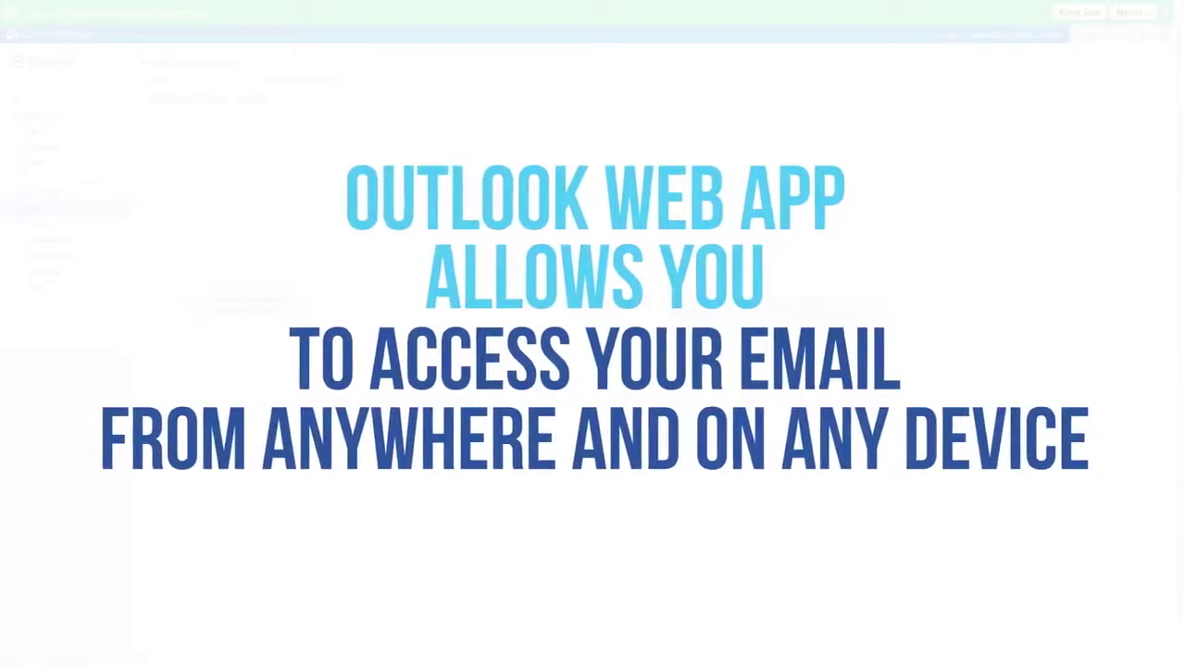
left_click(1168, 12)
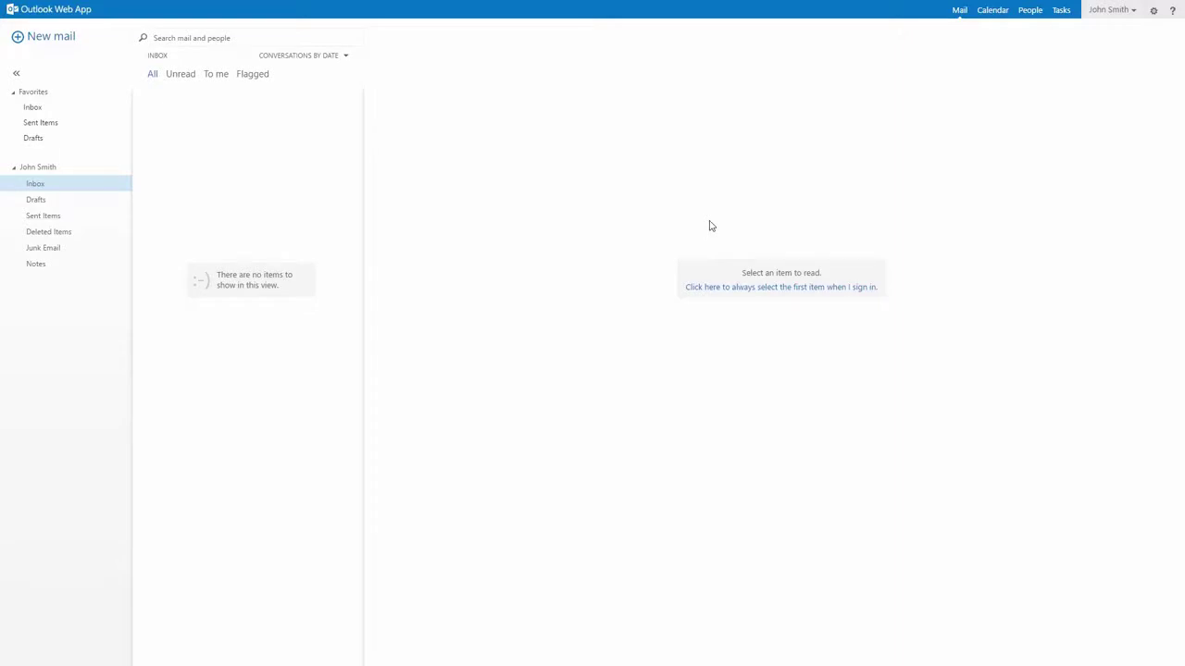
- Review the mailbox's POP, IMAP and SMTP server settings in the account options, closing them when done
left_click(1153, 11)
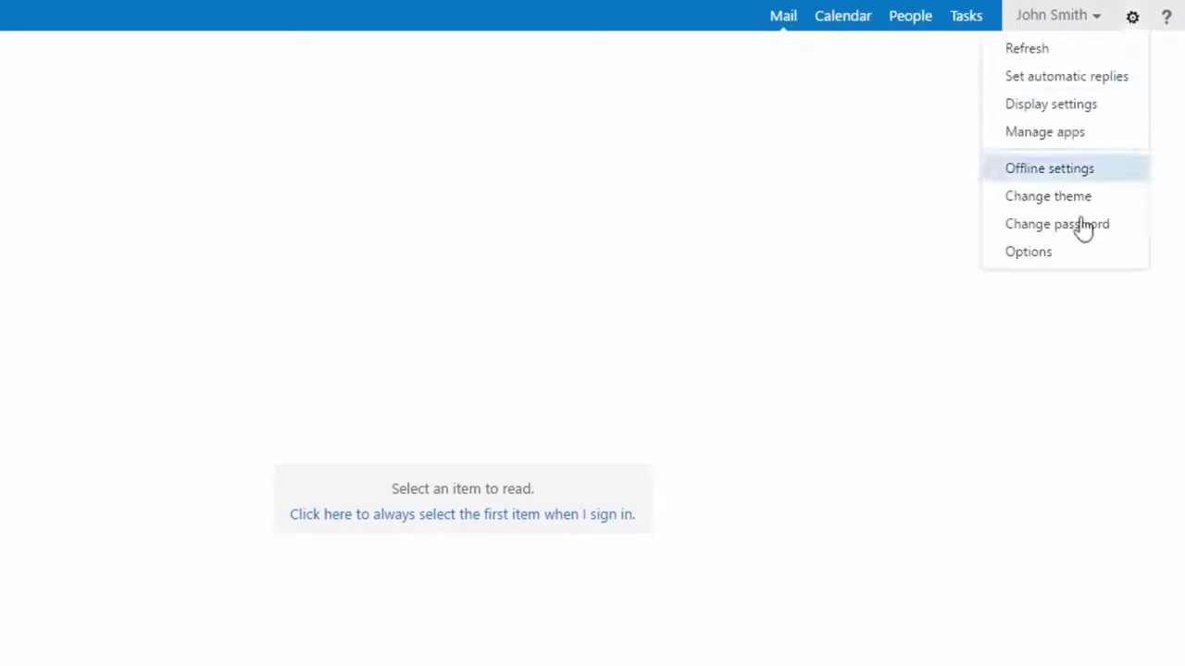
left_click(1029, 252)
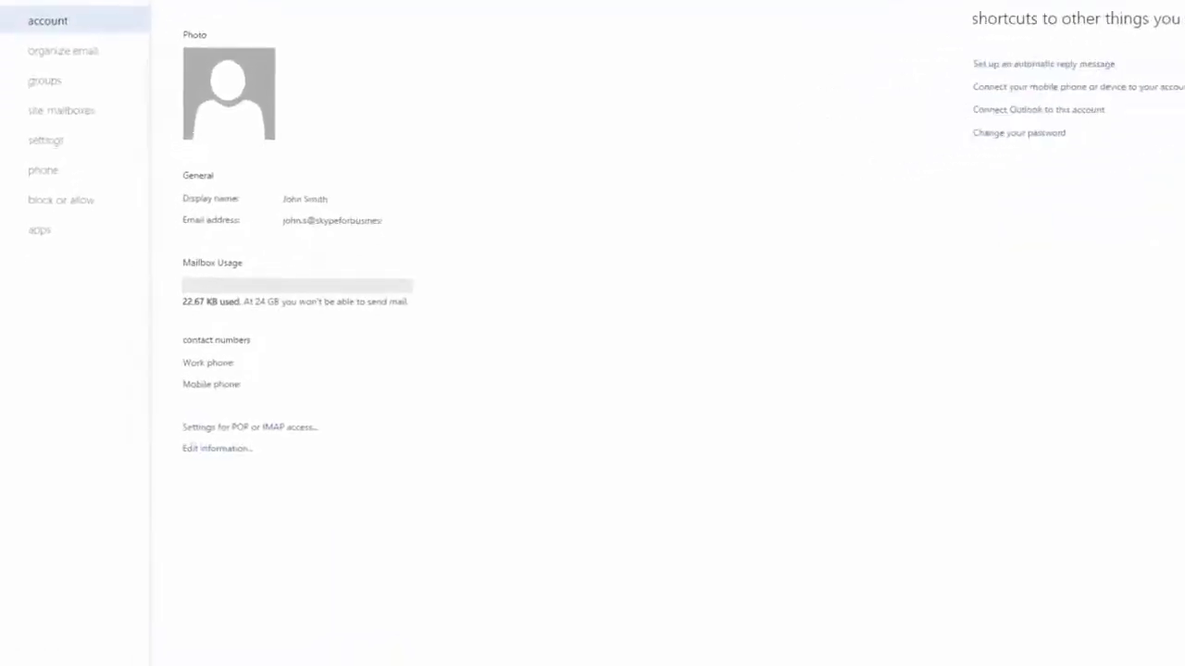
left_click(339, 427)
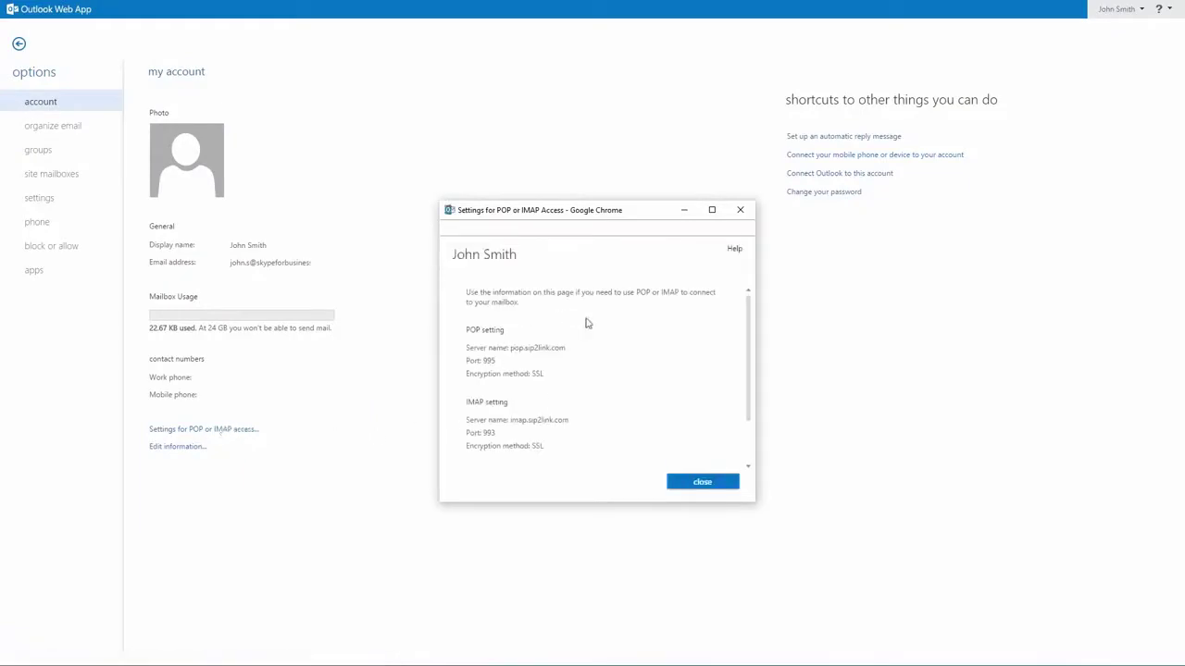
scroll(585, 333, "down", 2)
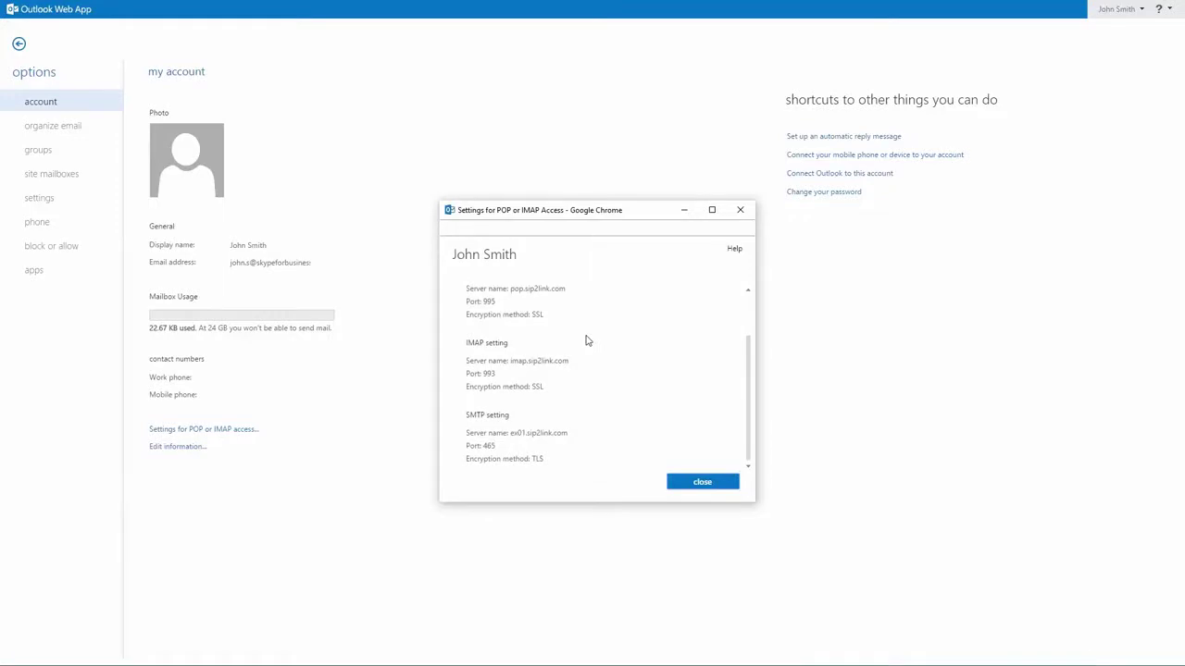
left_click(690, 483)
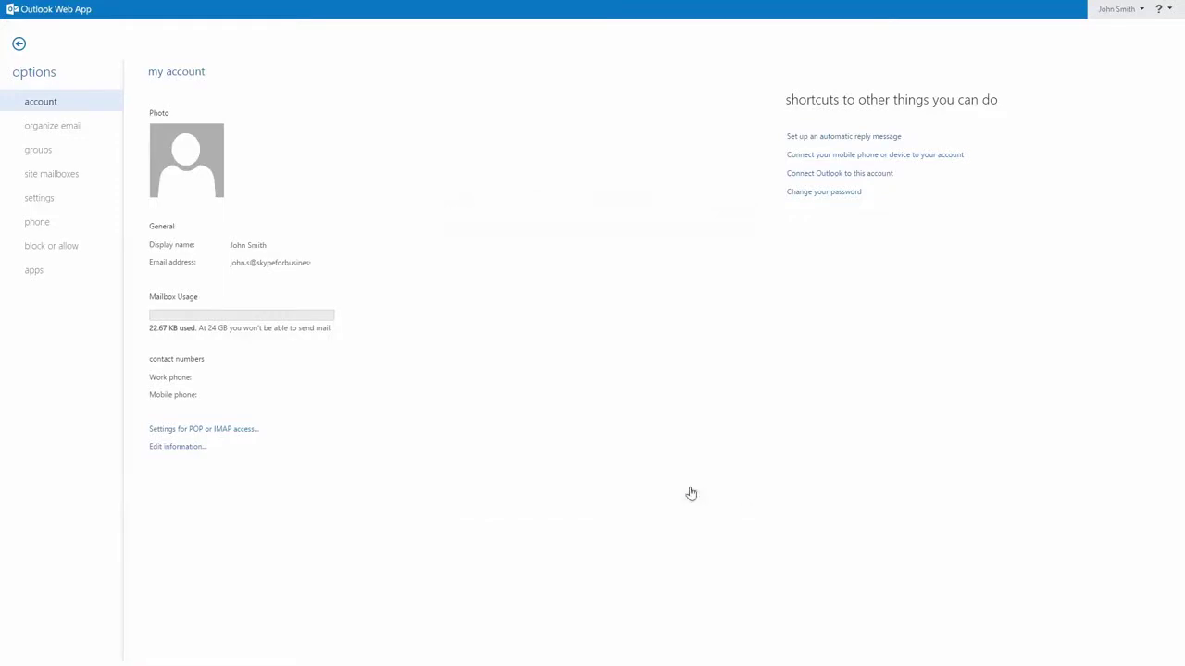